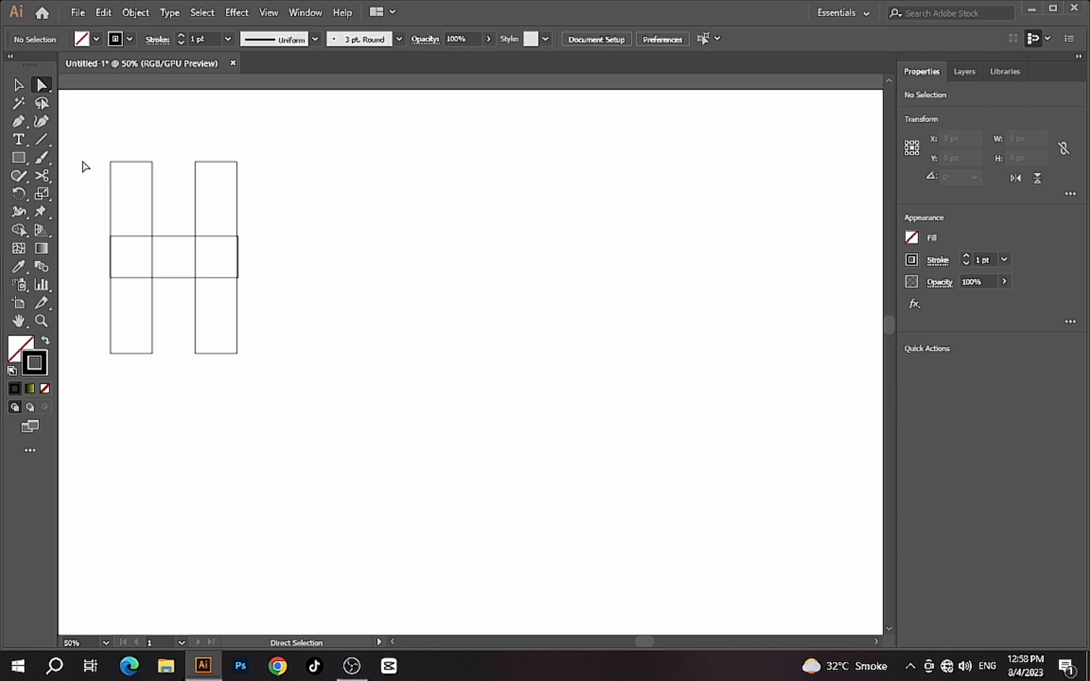
Step: Narrow the horizontal crossbar to 270 px so its end lines up with the outer edge of the right vertical bar
{"action": "left_click", "coordinate": [18, 84]}
{"action": "left_click", "coordinate": [238, 259]}
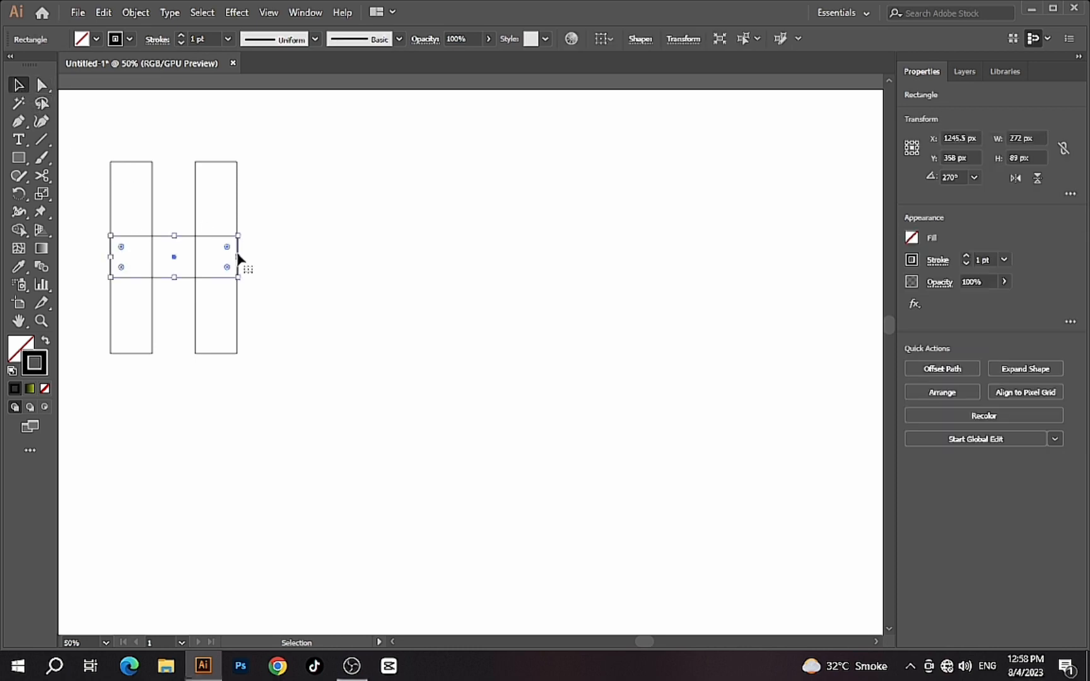
{"action": "left_click_drag", "start_coordinate": [239, 258], "coordinate": [237, 257]}
Step: Round the crossbar's upper-right and lower-left corners to 89 px
{"action": "left_click", "coordinate": [49, 84]}
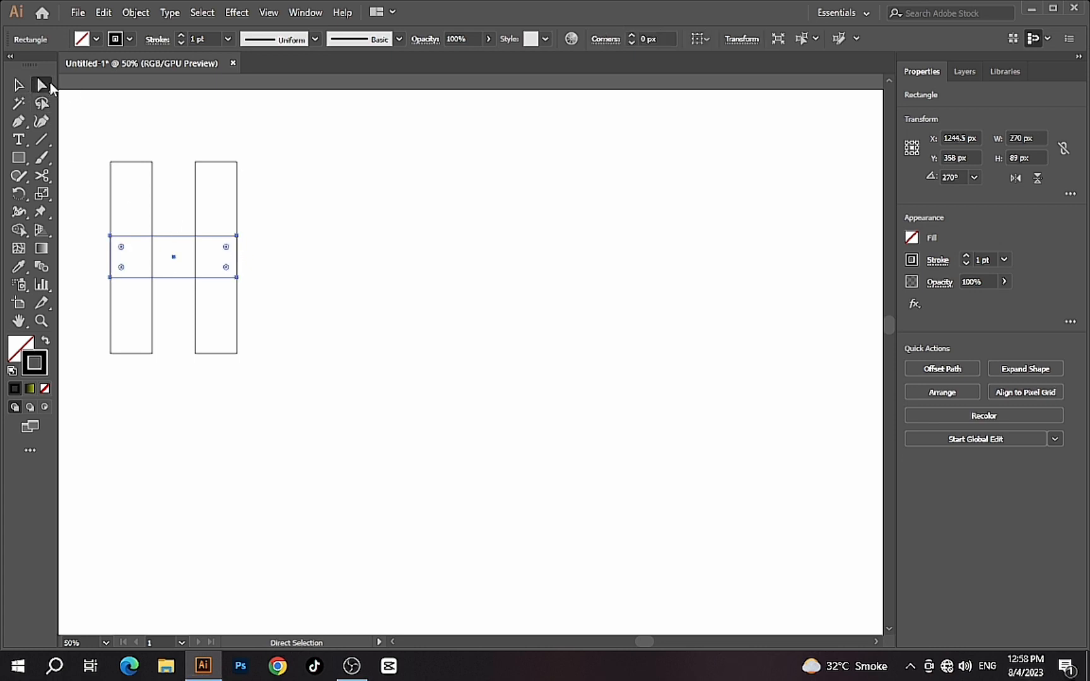
{"action": "left_click", "coordinate": [237, 236]}
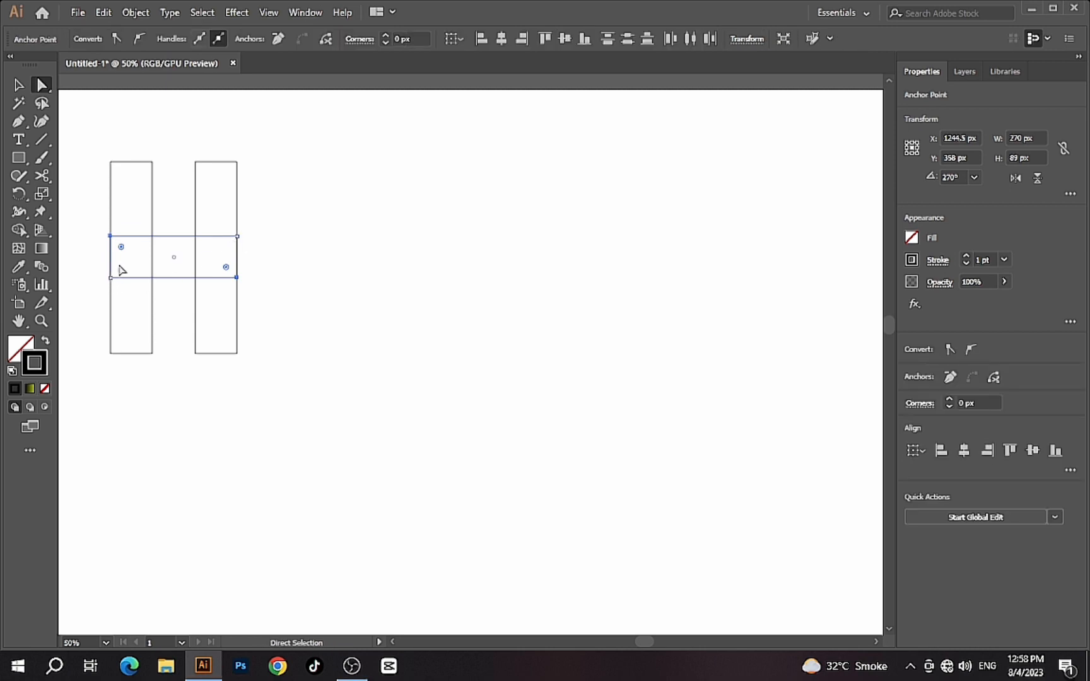
{"action": "left_click", "coordinate": [255, 232]}
{"action": "left_click", "coordinate": [237, 236]}
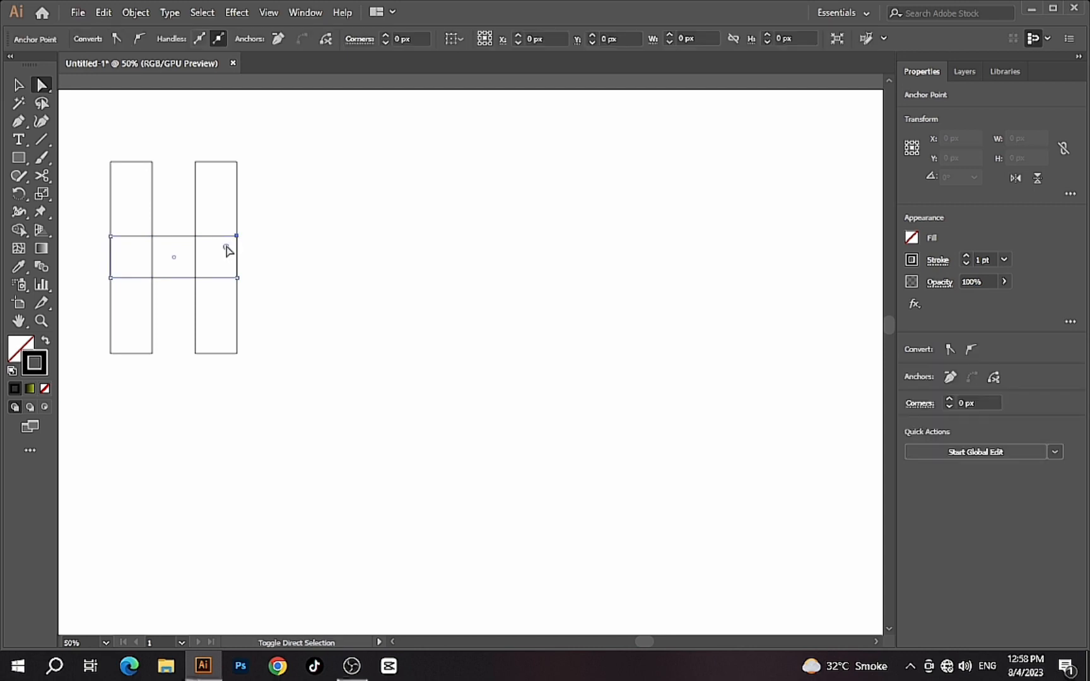
{"action": "left_click", "coordinate": [112, 278], "text": "shift"}
{"action": "left_click_drag", "start_coordinate": [124, 270], "coordinate": [205, 215]}
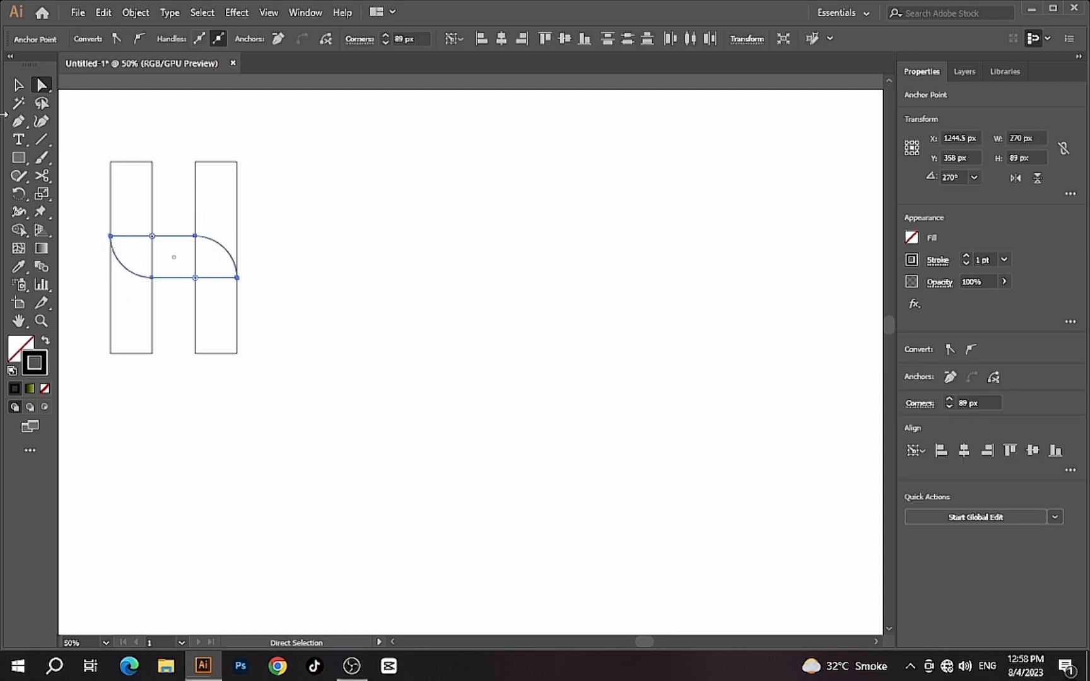
{"action": "left_click", "coordinate": [15, 89]}
{"action": "left_click", "coordinate": [166, 159]}
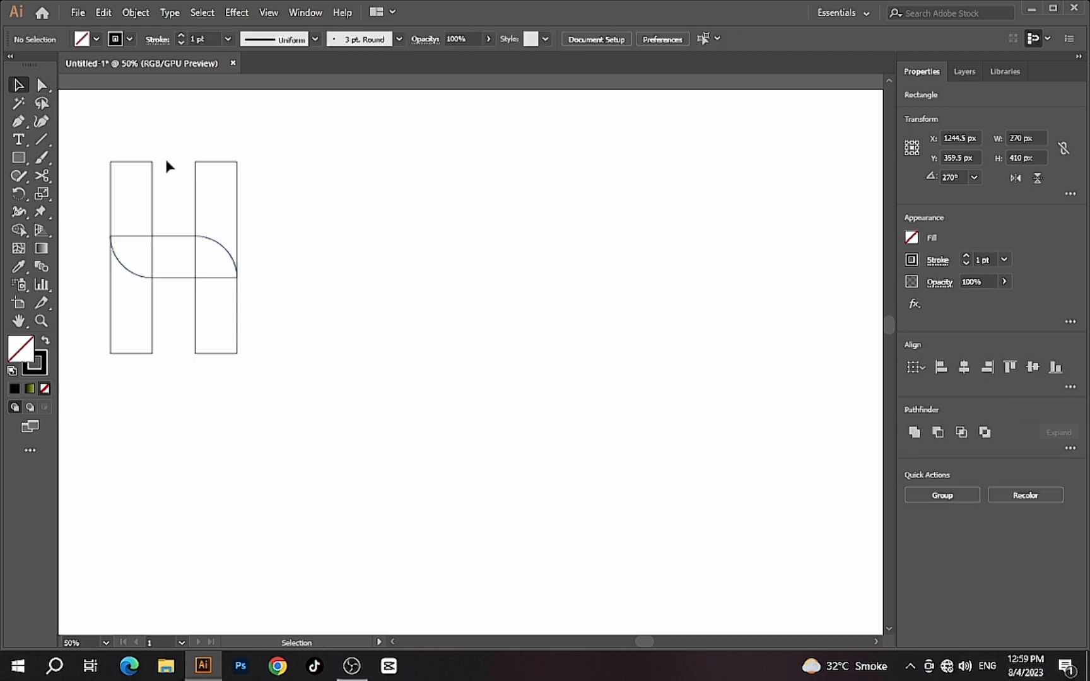
Step: Create an offset path of the crossbar at 10 px with Miter joins and a miter limit of 4
{"action": "left_click", "coordinate": [173, 237]}
{"action": "left_click", "coordinate": [135, 12]}
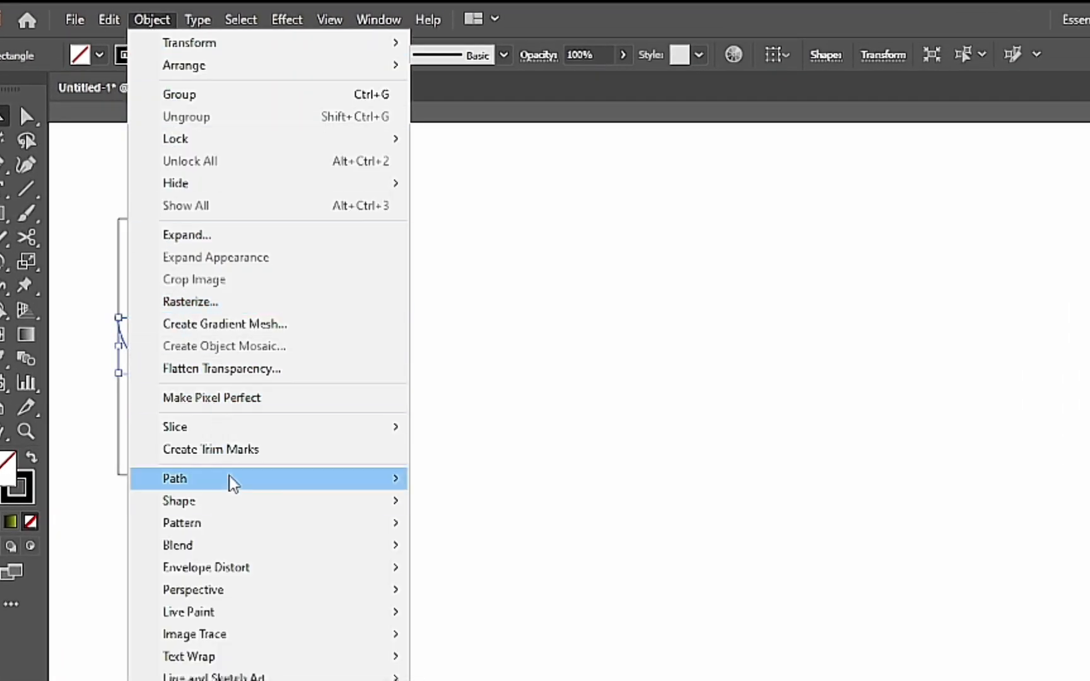
{"action": "mouse_move", "coordinate": [316, 476]}
{"action": "left_click", "coordinate": [454, 554]}
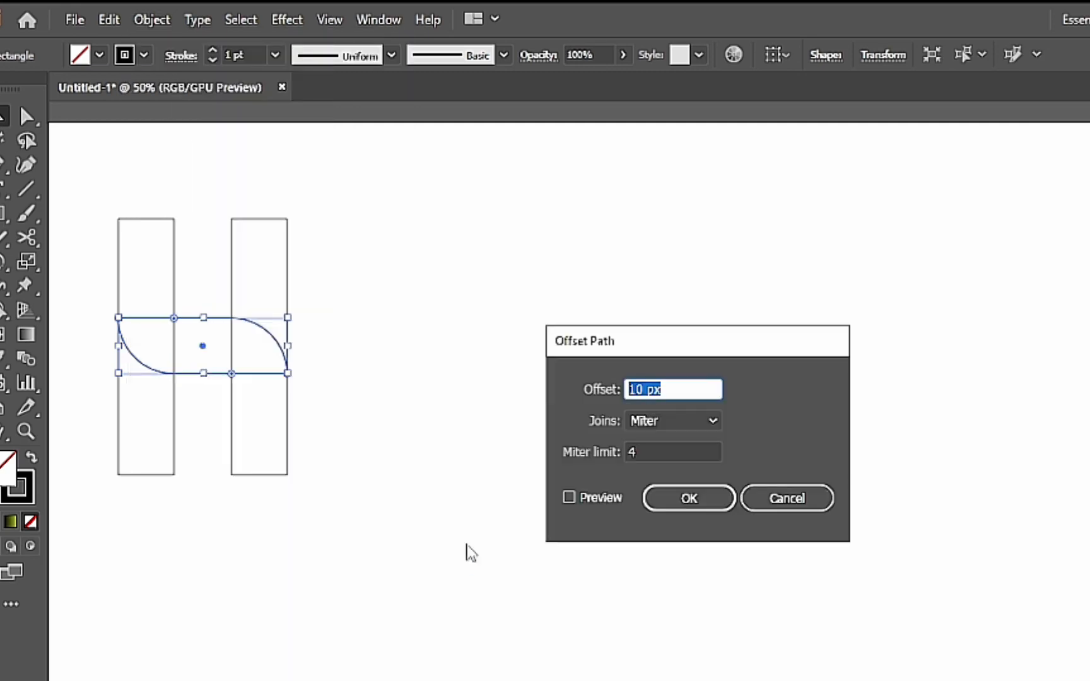
{"action": "left_click_drag", "start_coordinate": [662, 341], "coordinate": [376, 466]}
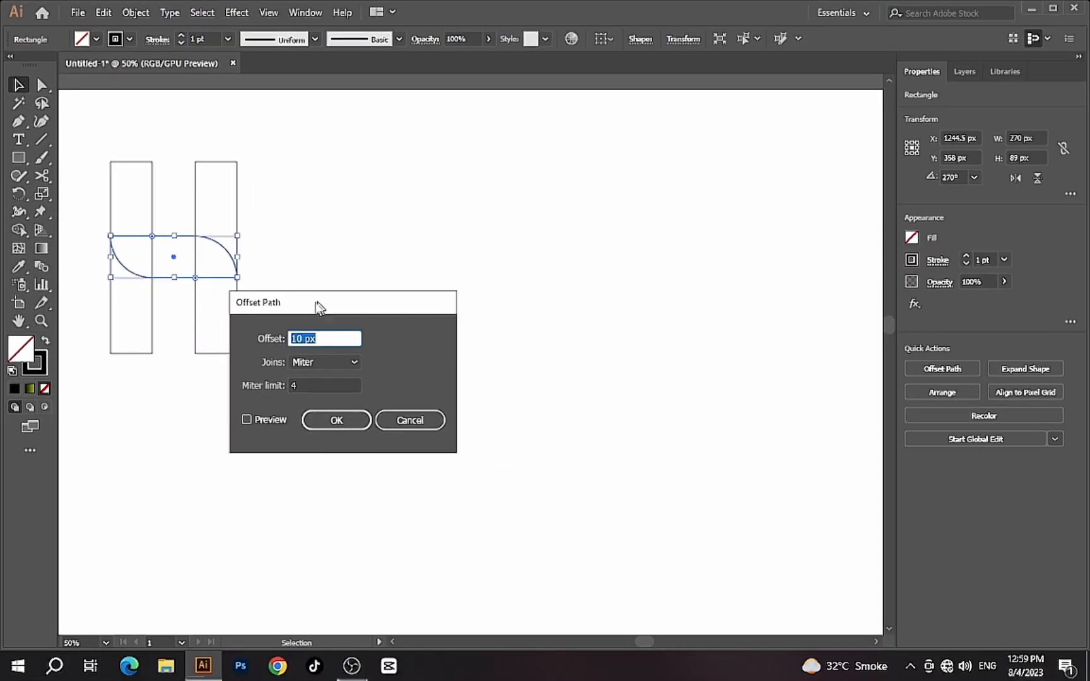
{"action": "left_click_drag", "start_coordinate": [301, 345], "coordinate": [293, 355]}
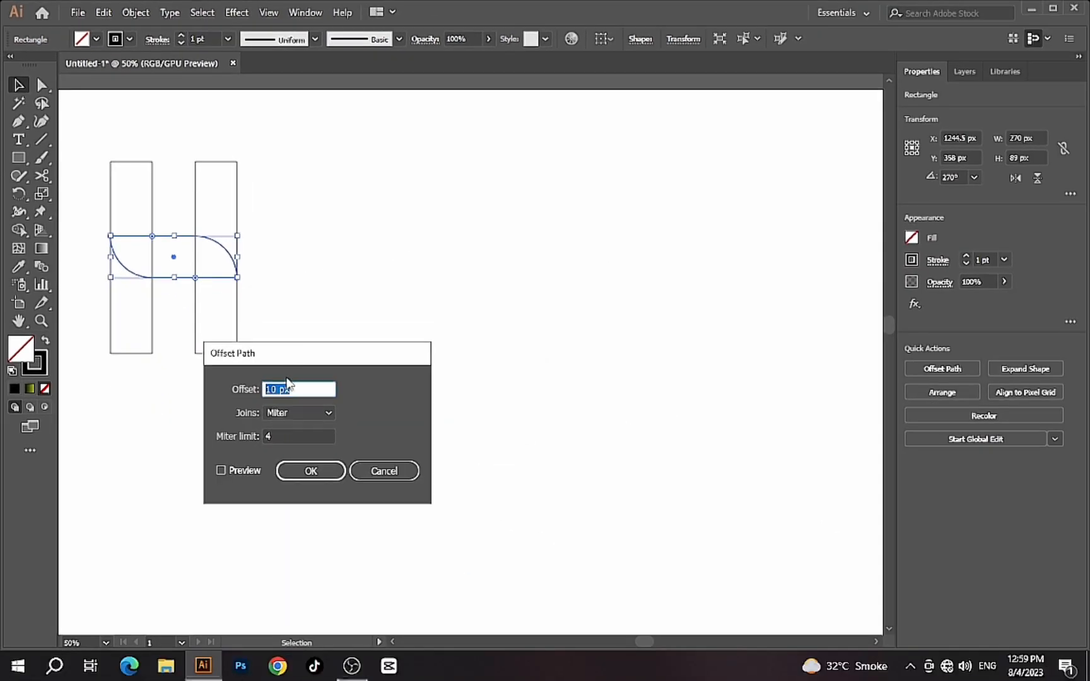
{"action": "left_click", "coordinate": [312, 471]}
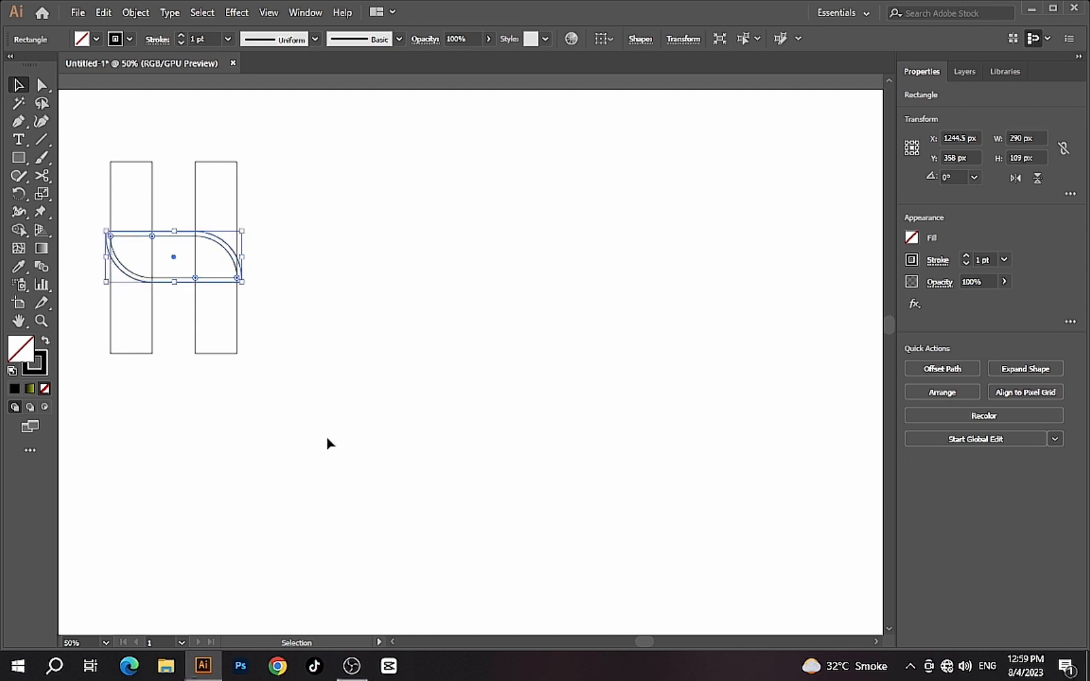
Step: Merge the upper-left column, crossbar and lower-right column into one shape with the Shape Builder tool
{"action": "left_click", "coordinate": [86, 116]}
{"action": "left_click_drag", "start_coordinate": [255, 139], "coordinate": [95, 361]}
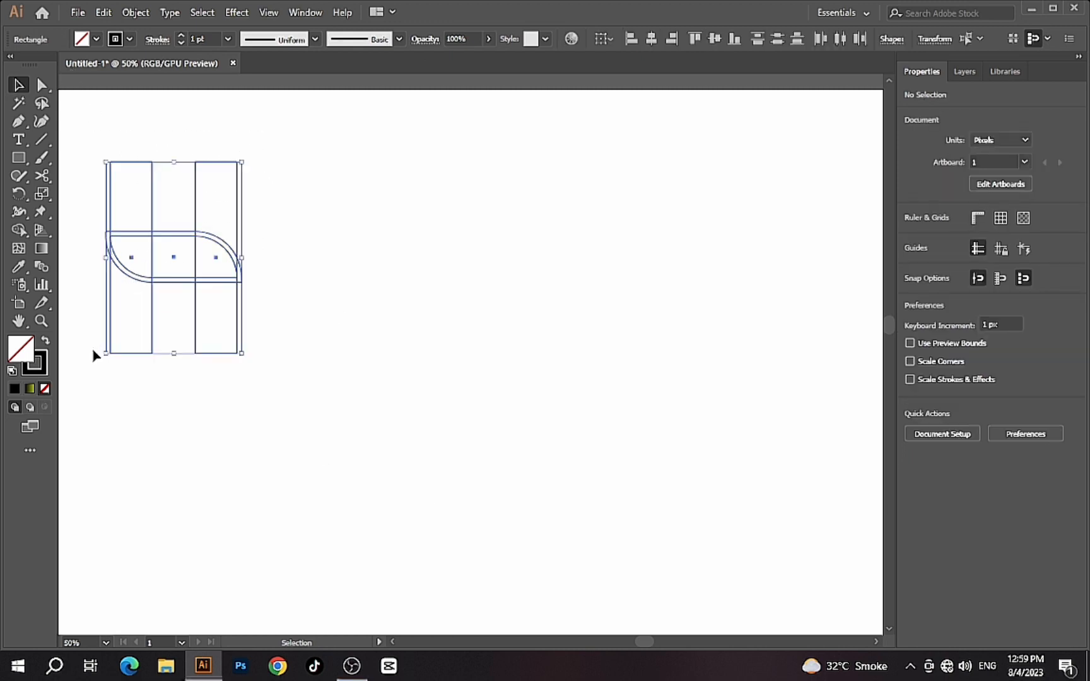
{"action": "left_click", "coordinate": [19, 230]}
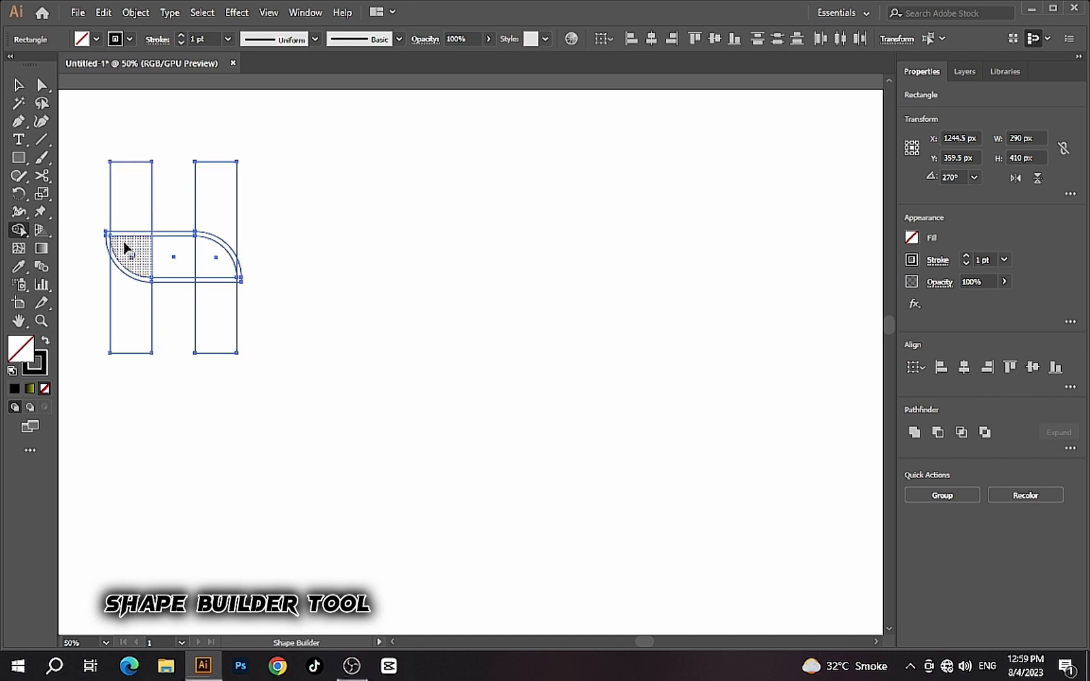
{"action": "mouse_move", "coordinate": [140, 194]}
{"action": "left_mouse_down"}
{"action": "mouse_move", "coordinate": [118, 234]}
{"action": "mouse_move", "coordinate": [123, 247]}
{"action": "mouse_move", "coordinate": [217, 275]}
{"action": "mouse_move", "coordinate": [217, 328]}
{"action": "left_mouse_up"}
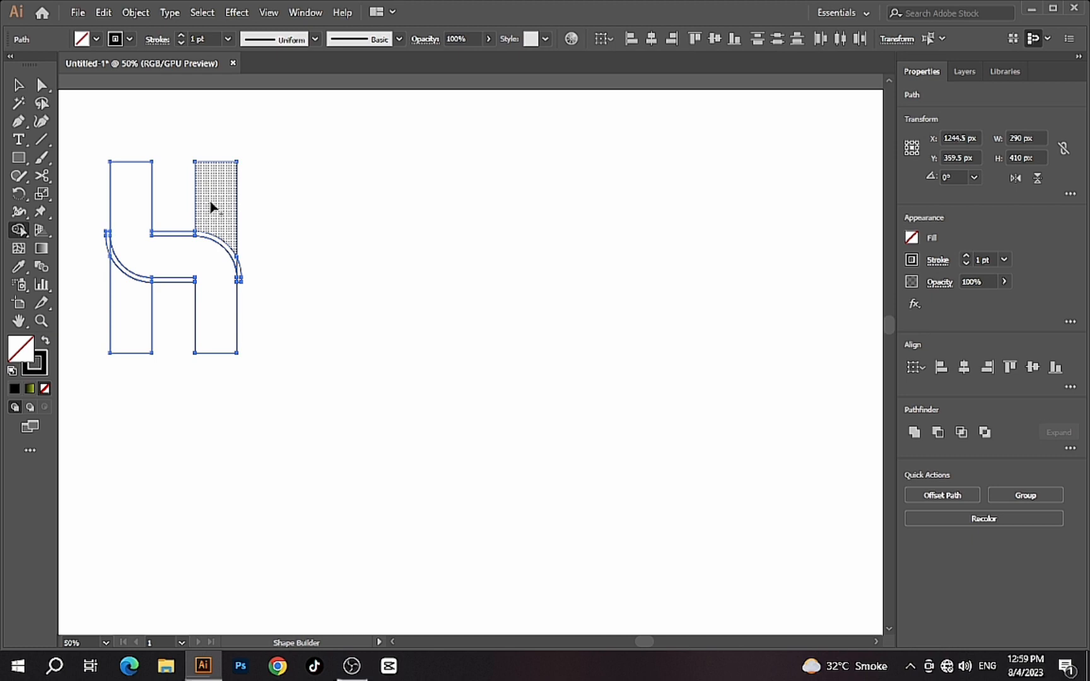
{"action": "left_click", "coordinate": [18, 85]}
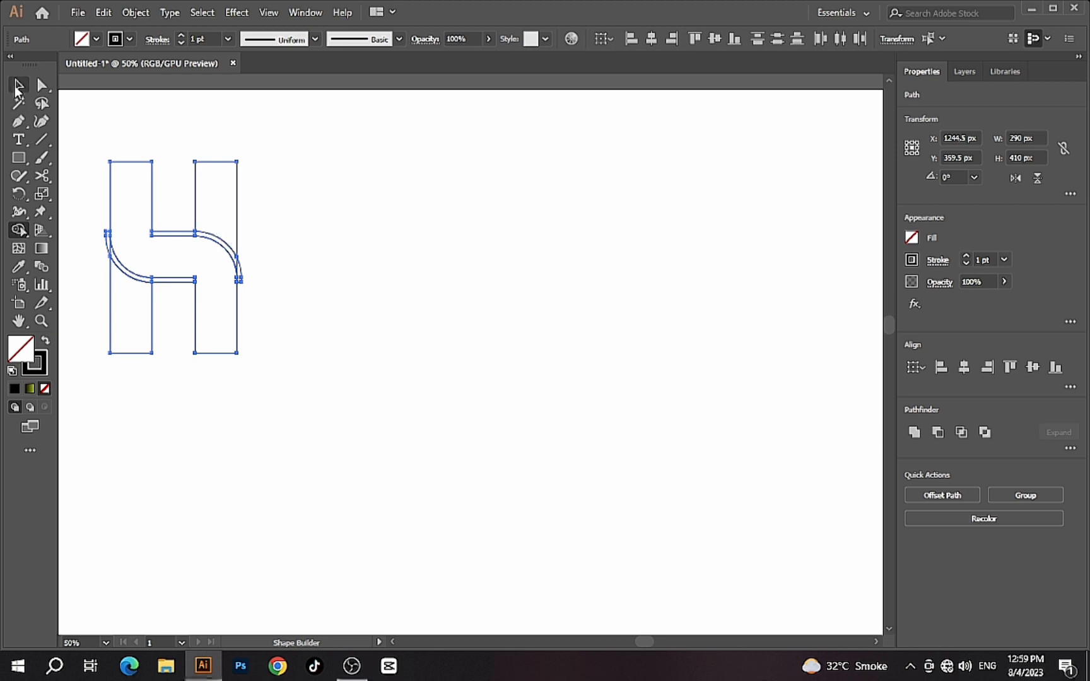
{"action": "left_click", "coordinate": [130, 120]}
Step: Fill all the H pieces with the Black swatch
{"action": "left_click_drag", "start_coordinate": [247, 134], "coordinate": [103, 356]}
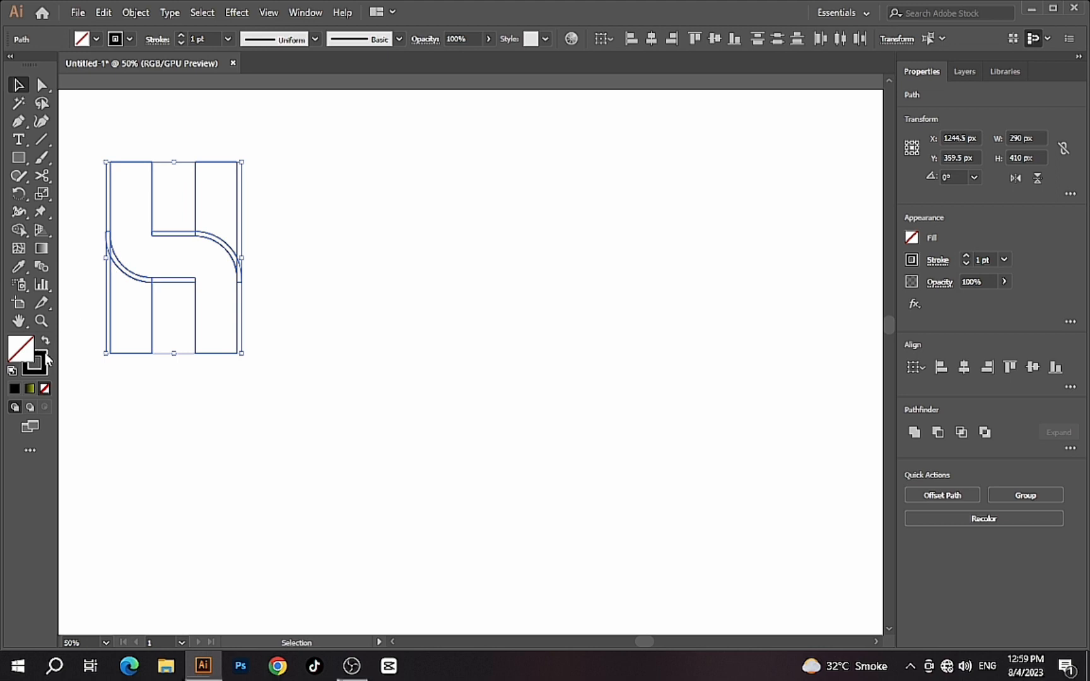
{"action": "left_click", "coordinate": [911, 238]}
{"action": "left_click", "coordinate": [781, 292]}
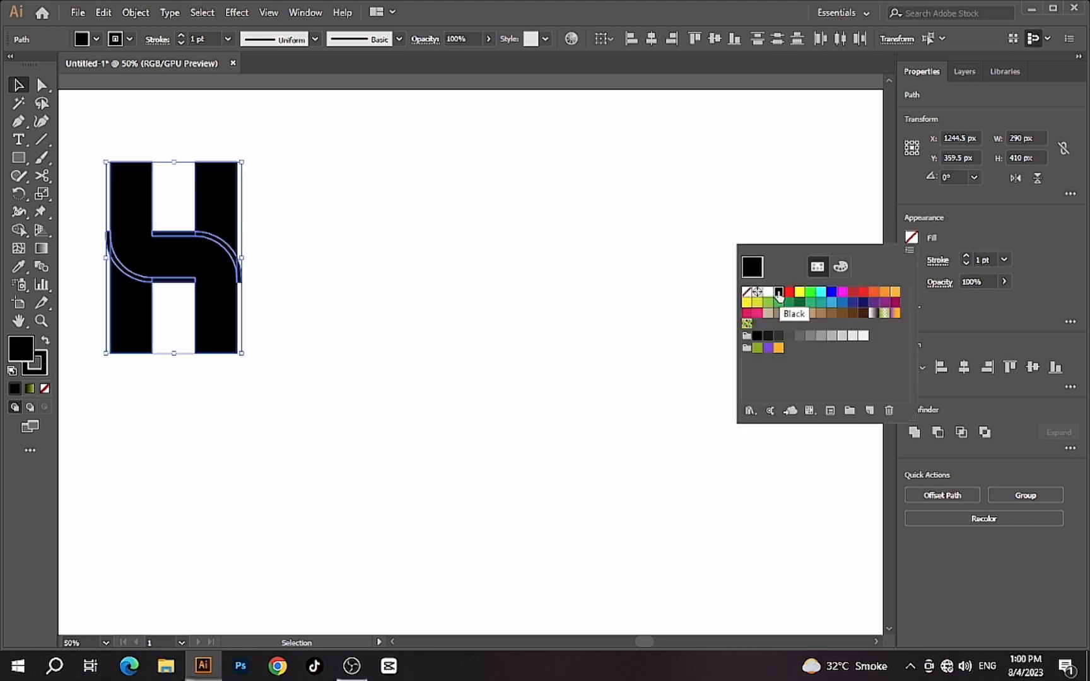
{"action": "left_click", "coordinate": [321, 193]}
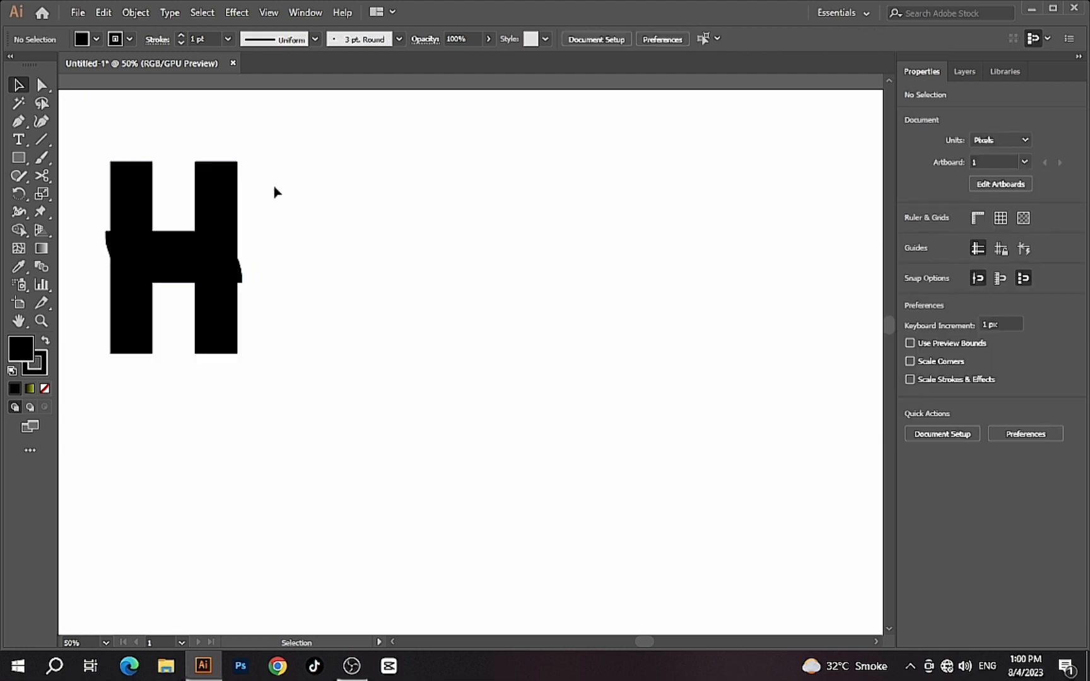
Step: Separate the main H pieces from the thin offset strips around the crossbar and delete the strips
{"action": "left_click", "coordinate": [231, 226], "text": "shift"}
{"action": "left_click", "coordinate": [138, 201], "text": "shift"}
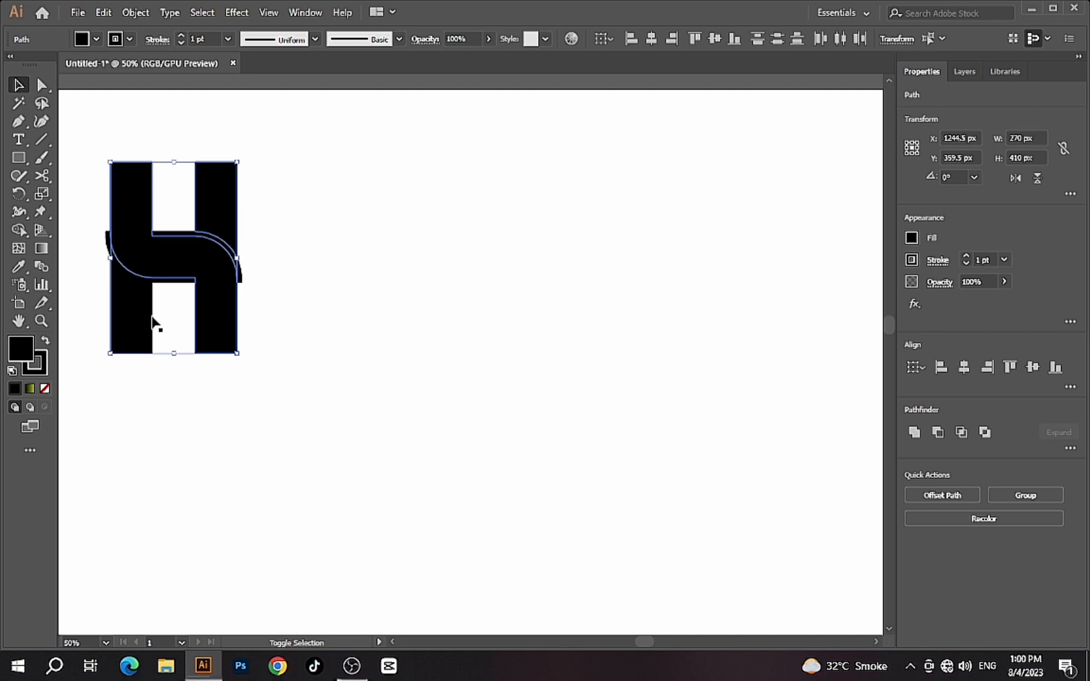
{"action": "mouse_move", "coordinate": [141, 229]}
{"action": "left_mouse_down"}
{"action": "mouse_move", "coordinate": [273, 309]}
{"action": "mouse_move", "coordinate": [259, 397]}
{"action": "left_mouse_up"}
{"action": "left_click_drag", "start_coordinate": [168, 255], "coordinate": [114, 300]}
{"action": "key", "text": "Delete"}
{"action": "left_click_drag", "start_coordinate": [394, 295], "coordinate": [190, 268]}
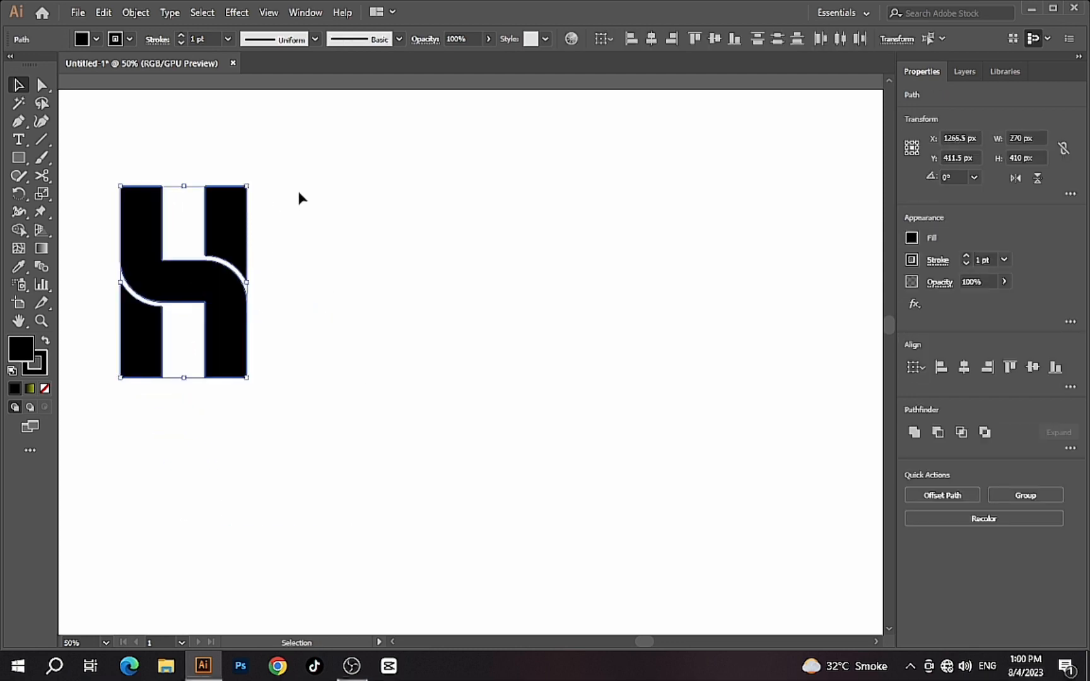
{"action": "left_click", "coordinate": [298, 190]}
Step: Fully round the inner top corner of the left and right columns, and the outer bottom corner of both columns
{"action": "left_click", "coordinate": [43, 86]}
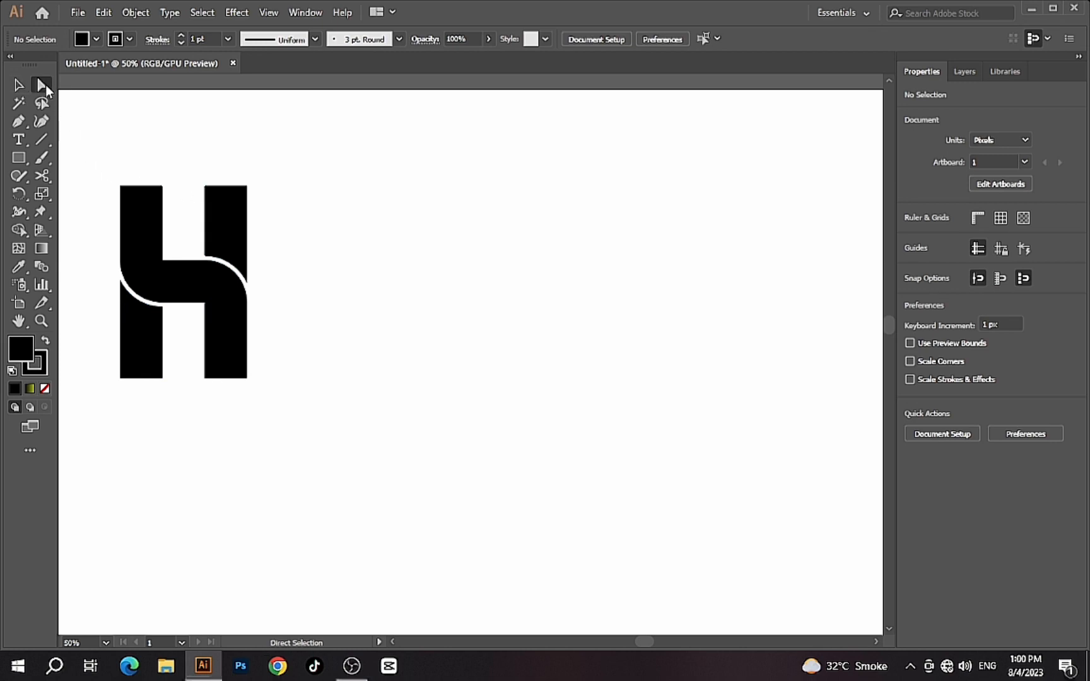
{"action": "left_click", "coordinate": [207, 187]}
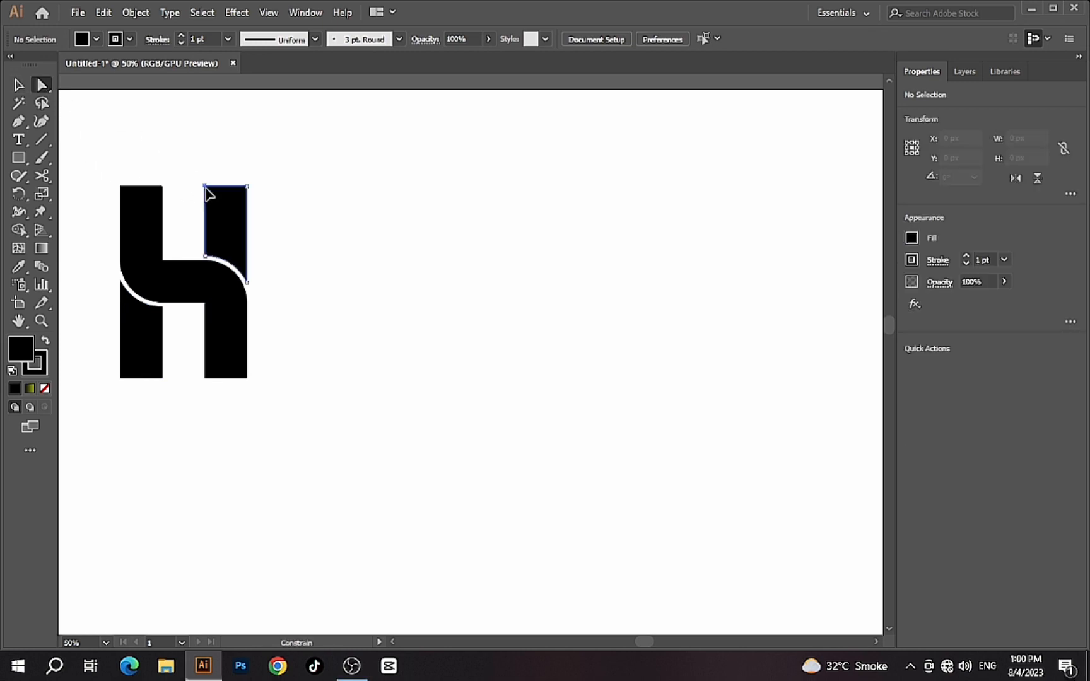
{"action": "left_click", "coordinate": [162, 187], "text": "shift"}
{"action": "left_click", "coordinate": [246, 377], "text": "shift"}
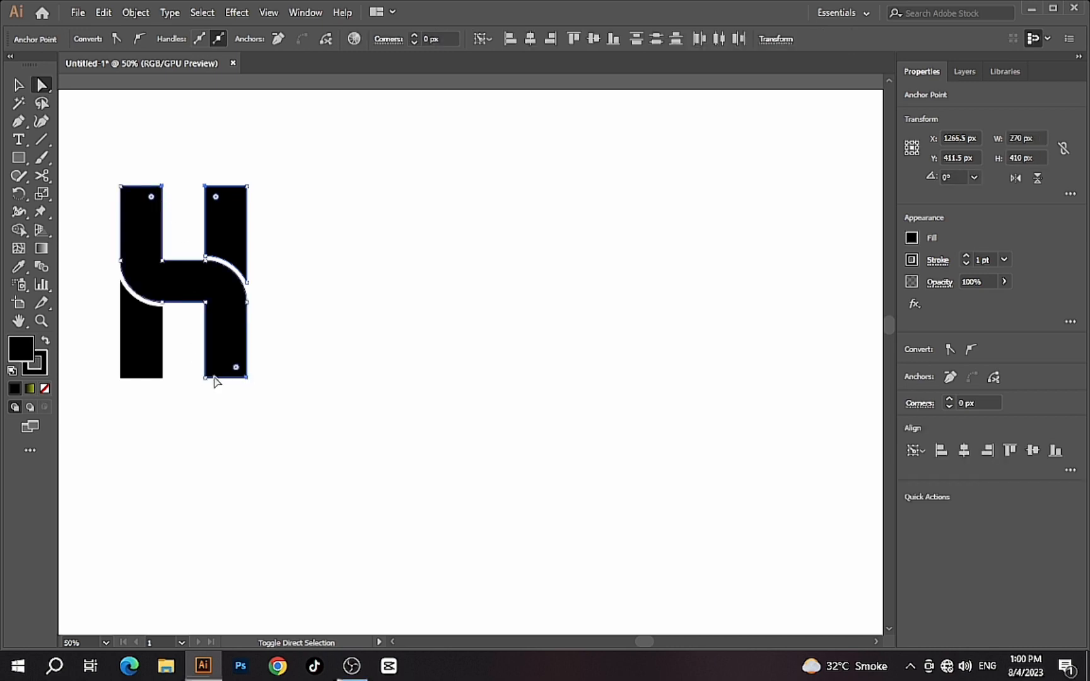
{"action": "left_click", "coordinate": [119, 378], "text": "shift"}
{"action": "left_click_drag", "start_coordinate": [237, 369], "coordinate": [147, 274]}
{"action": "left_click", "coordinate": [152, 129]}
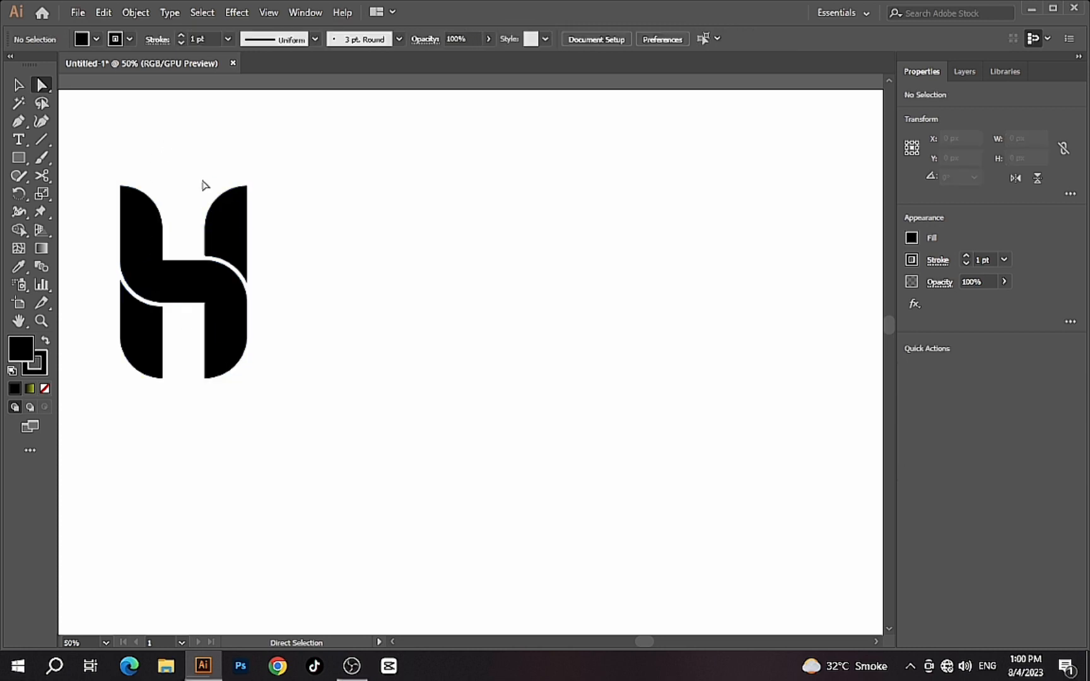
Step: Move the whole H logo left to about X 1035 px, Y 405 px
{"action": "left_click_drag", "start_coordinate": [276, 177], "coordinate": [210, 387]}
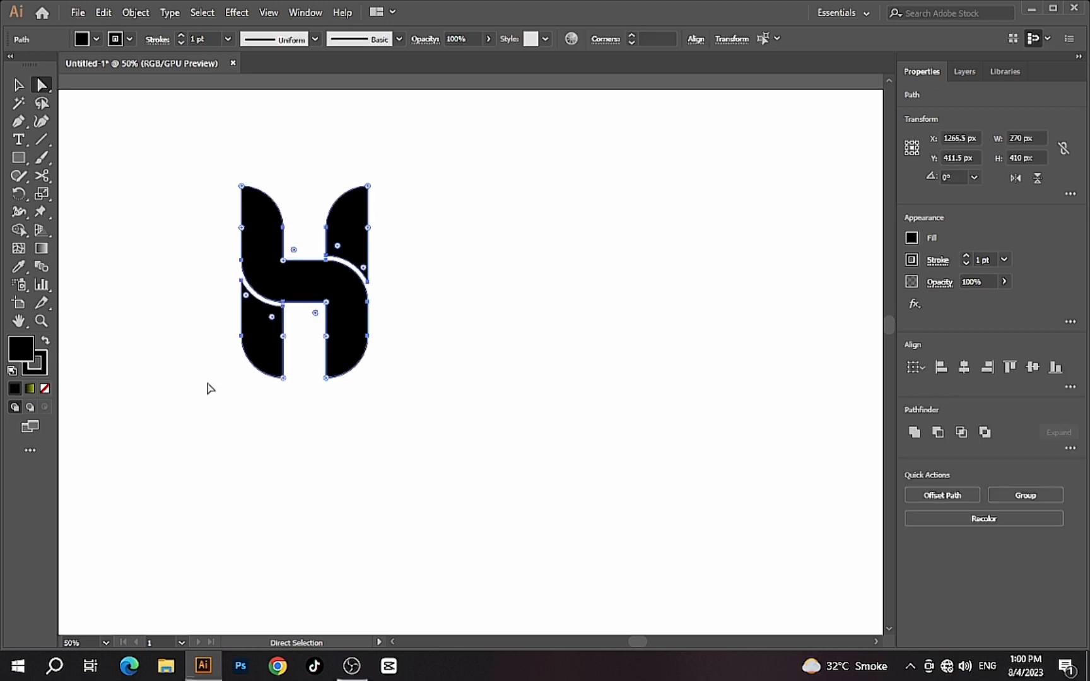
{"action": "left_click", "coordinate": [185, 288]}
{"action": "left_click_drag", "start_coordinate": [382, 173], "coordinate": [239, 402]}
{"action": "left_click_drag", "start_coordinate": [300, 282], "coordinate": [193, 281]}
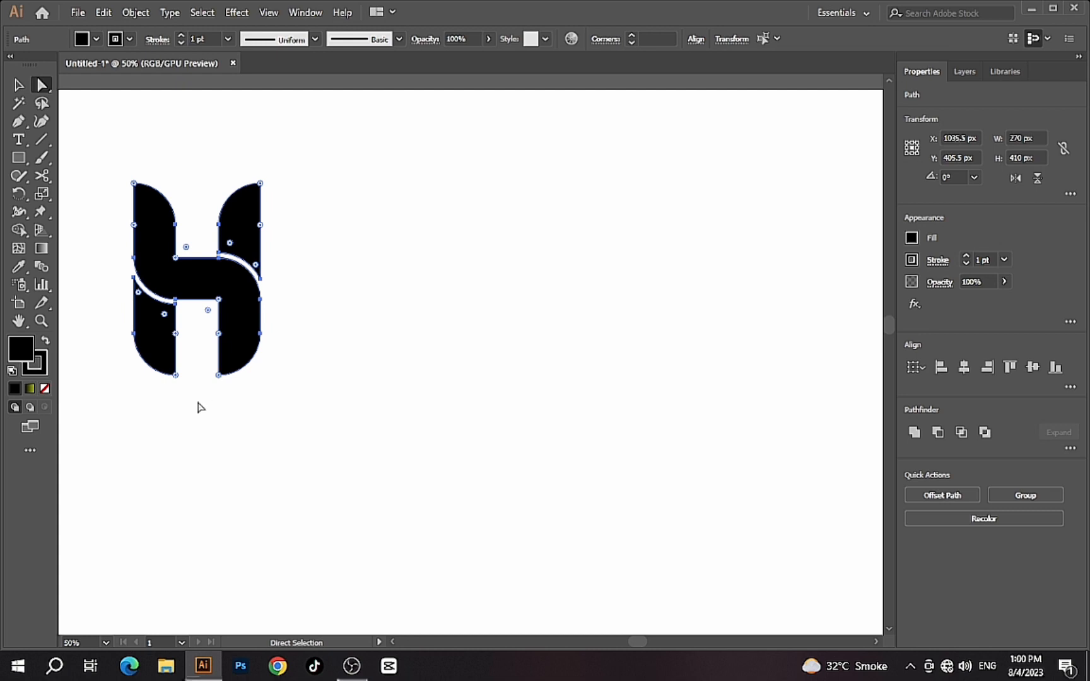
Step: Fill the H logo with the black-to-olive-green linear gradient at -143.1° and close the gradient settings
{"action": "left_click", "coordinate": [30, 389]}
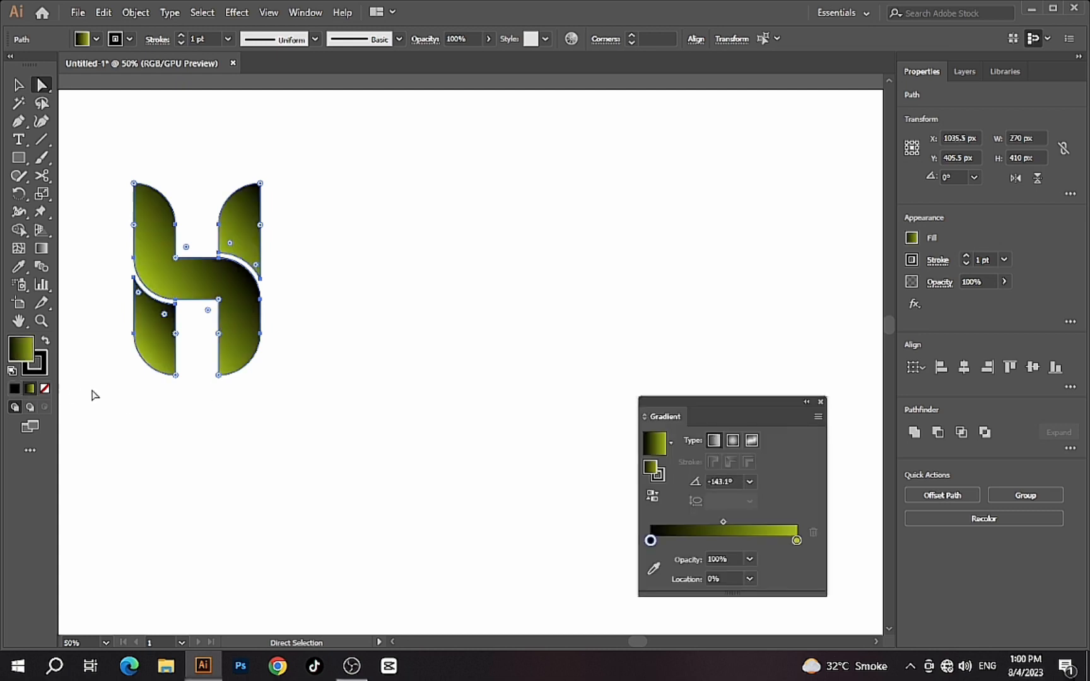
{"action": "left_click", "coordinate": [169, 416]}
{"action": "left_click_drag", "start_coordinate": [698, 408], "coordinate": [454, 393]}
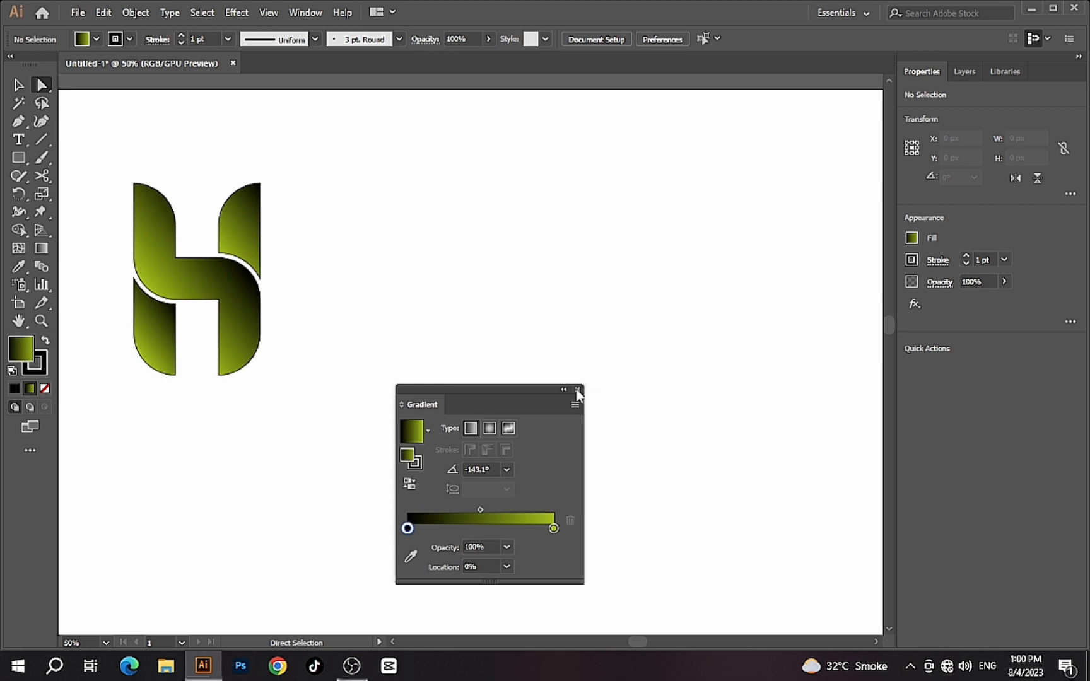
{"action": "left_click", "coordinate": [577, 390]}
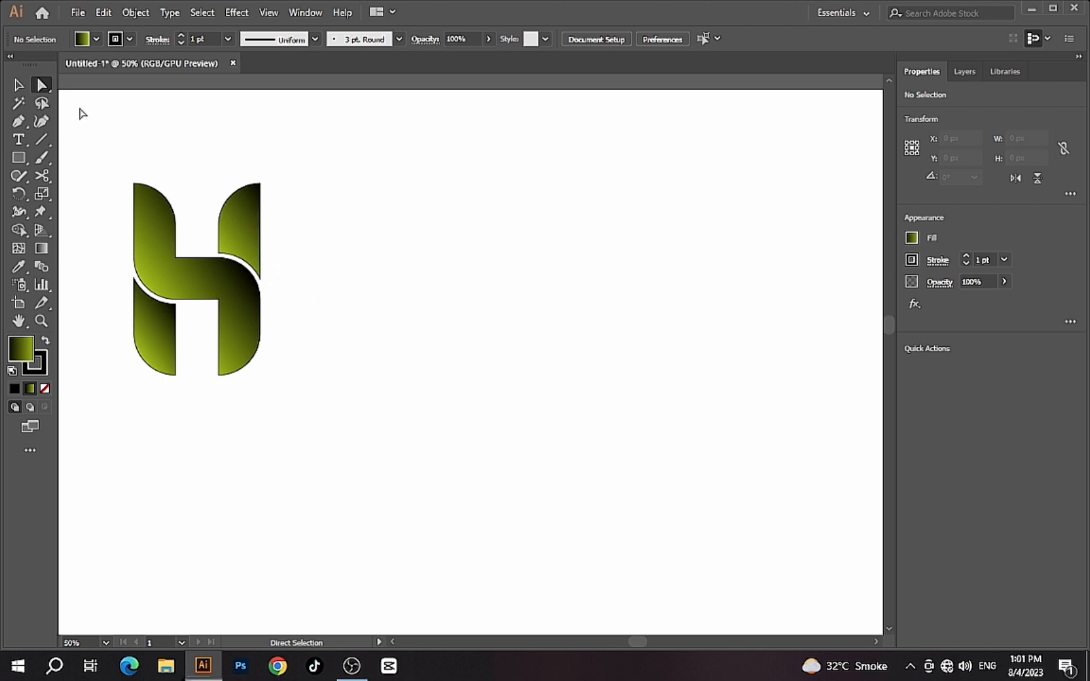
Step: Draw an ellipse about 212 px wide and 201 px high below the H logo
{"action": "left_click_drag", "start_coordinate": [18, 158], "coordinate": [69, 195]}
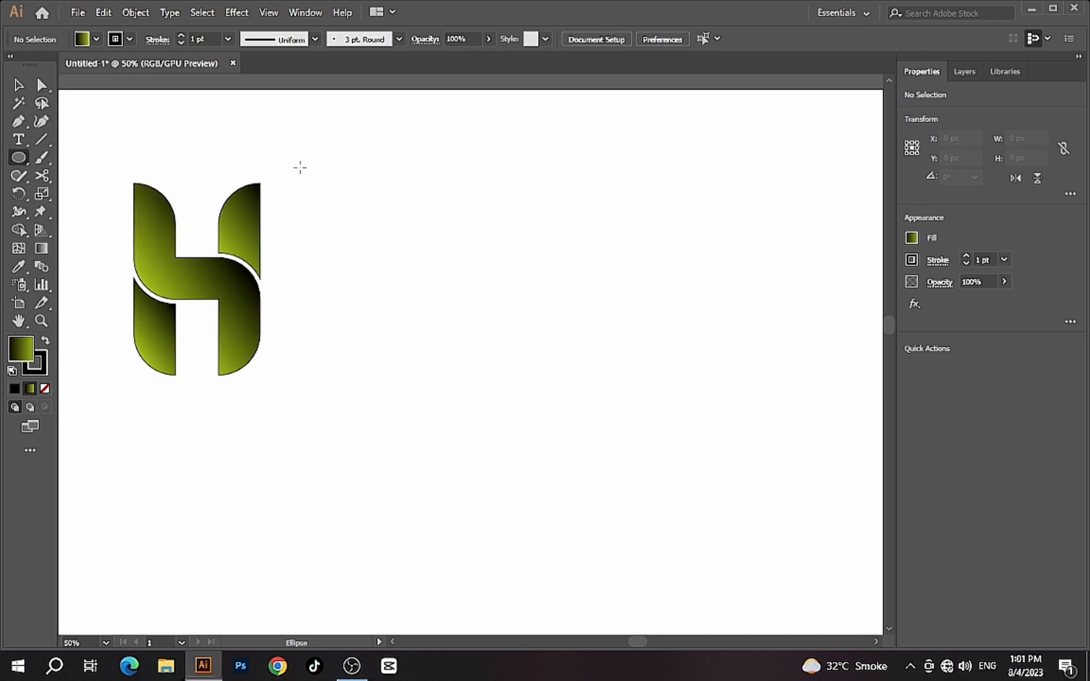
{"action": "left_click_drag", "start_coordinate": [137, 431], "coordinate": [233, 520]}
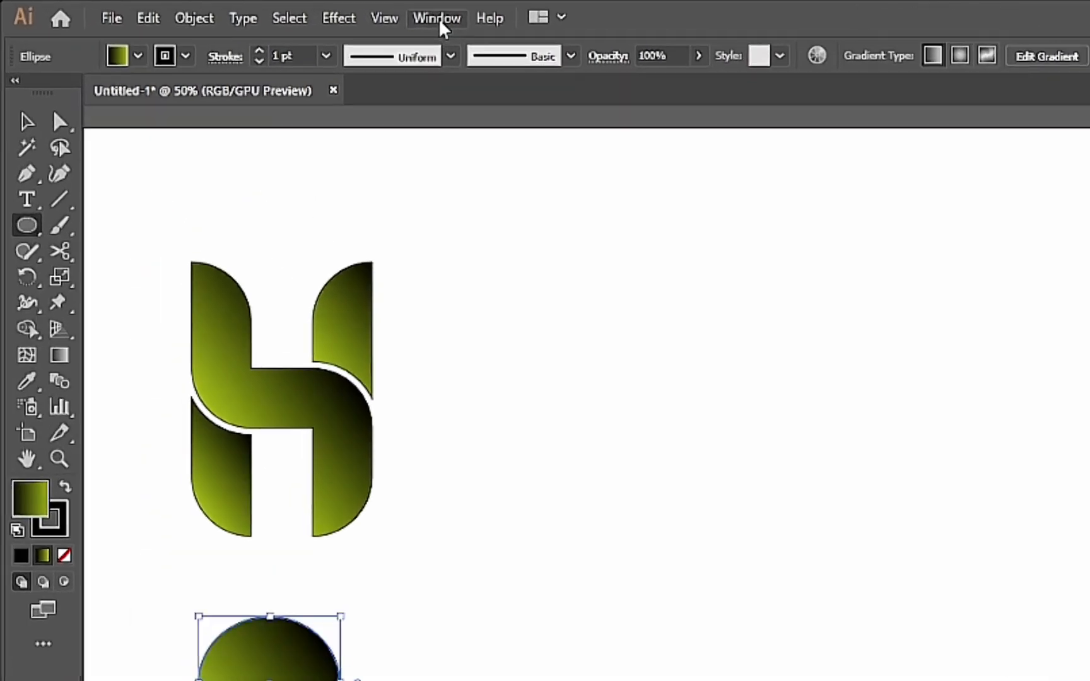
Step: Give the ellipse the White, Black gradient preset as a radial gradient and reverse it for a black centre
{"action": "left_click", "coordinate": [306, 12]}
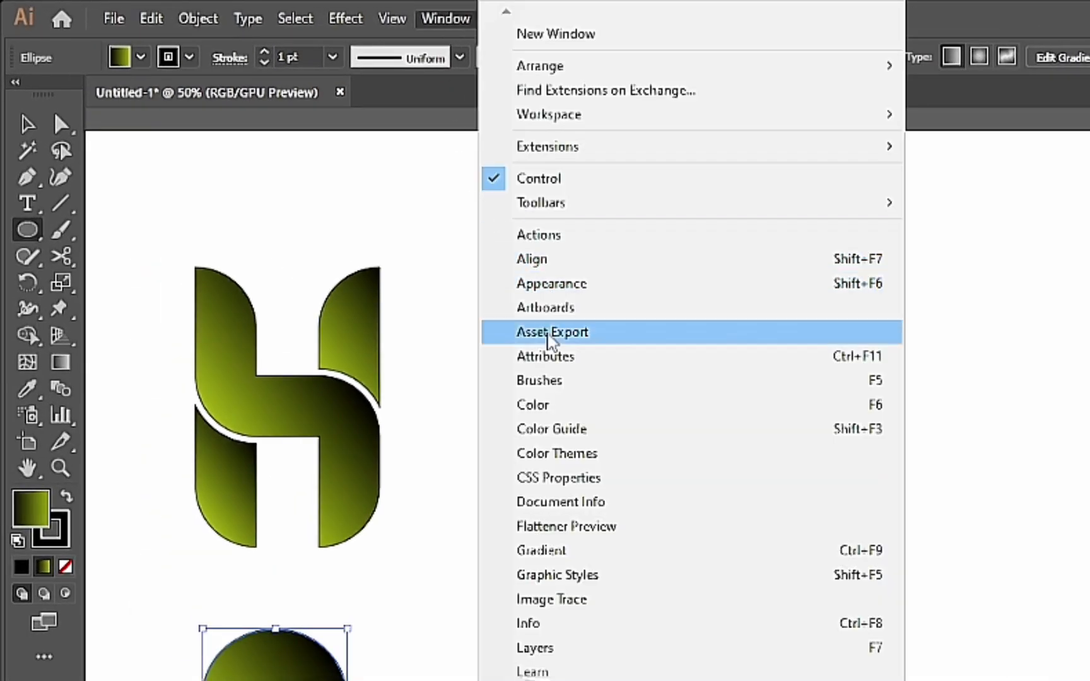
{"action": "left_click", "coordinate": [533, 552]}
{"action": "left_click_drag", "start_coordinate": [718, 562], "coordinate": [508, 530]}
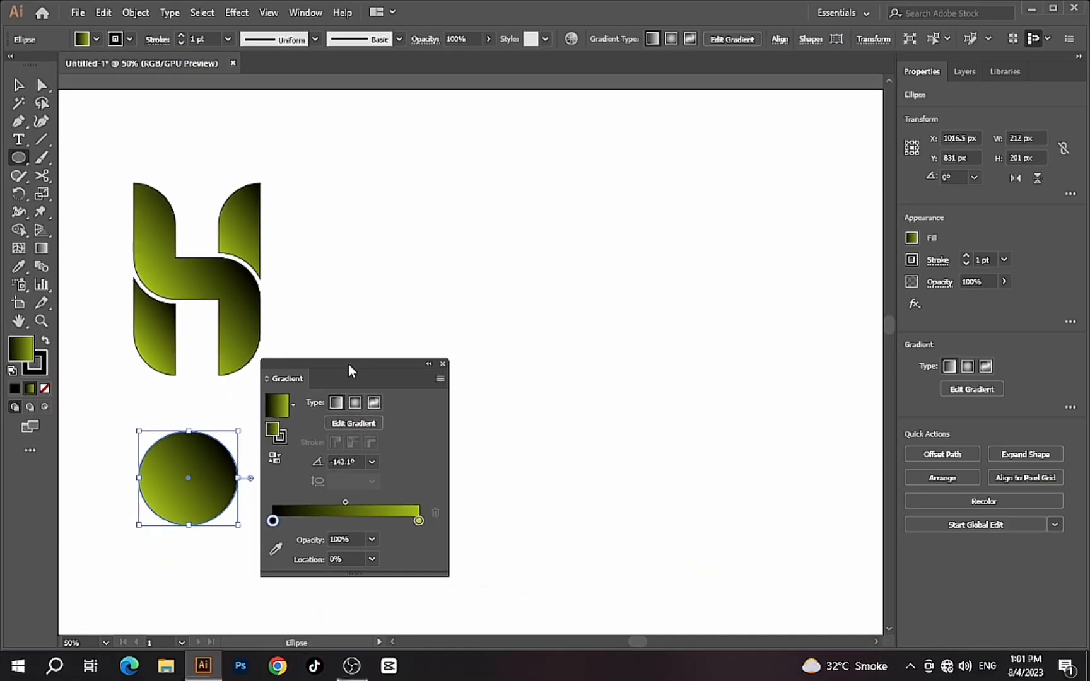
{"action": "left_click_drag", "start_coordinate": [349, 364], "coordinate": [348, 385]}
{"action": "left_click", "coordinate": [293, 427]}
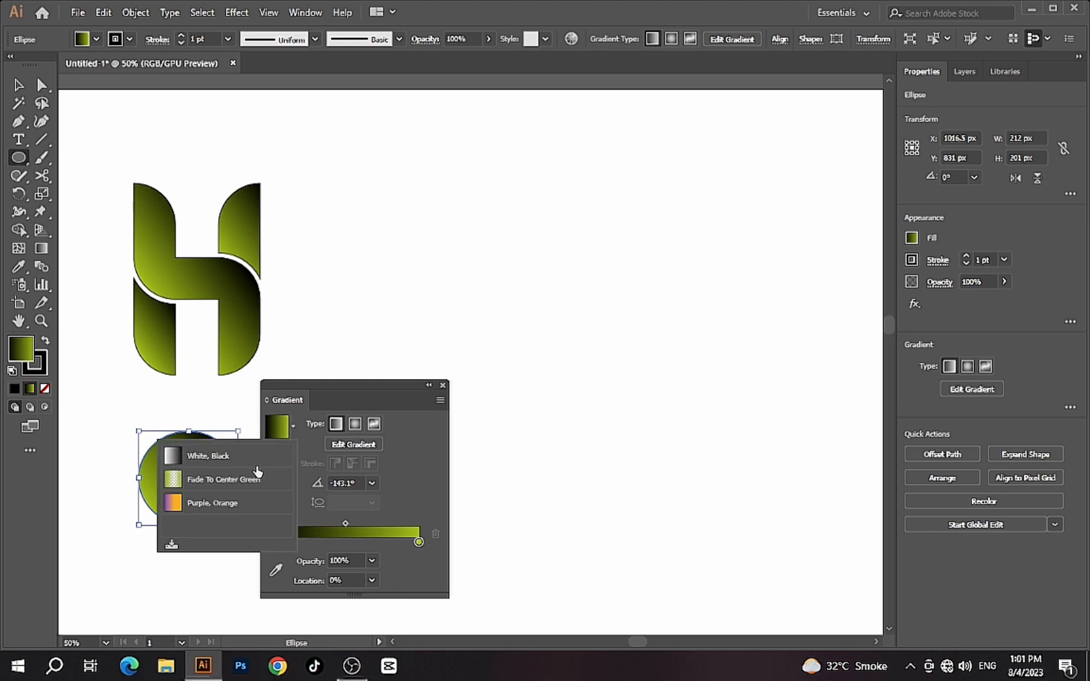
{"action": "left_click", "coordinate": [250, 462]}
{"action": "left_click", "coordinate": [355, 427]}
{"action": "left_click", "coordinate": [274, 479]}
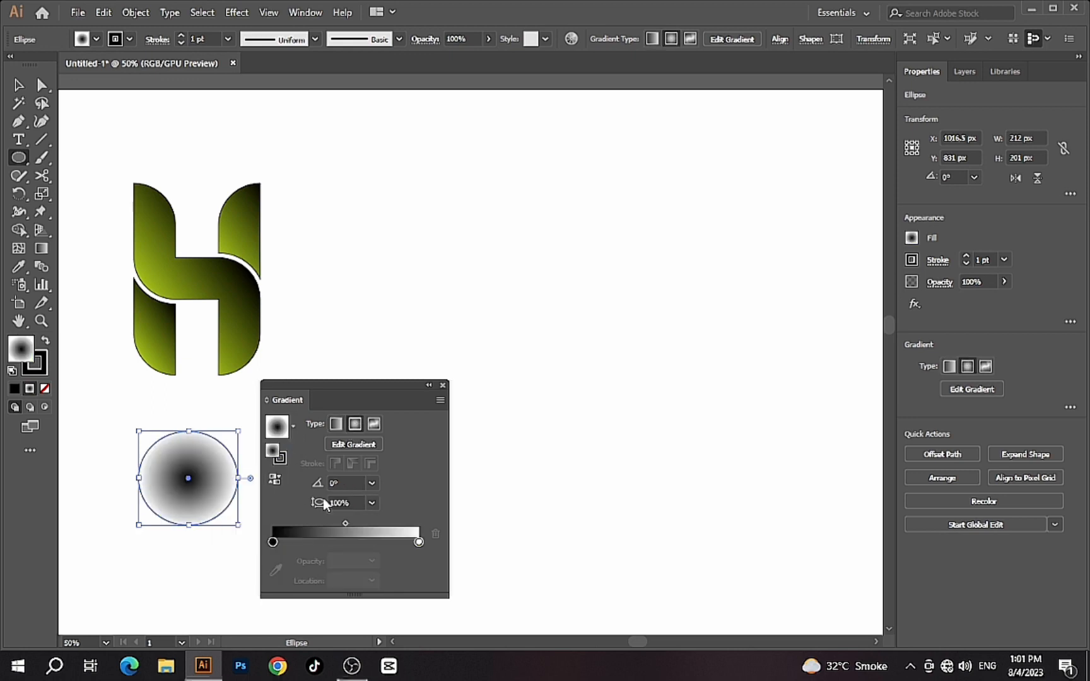
Step: Set the opacity of the ellipse gradient's white stop to 10% and close the gradient settings
{"action": "left_click", "coordinate": [420, 542]}
{"action": "left_click", "coordinate": [372, 560]}
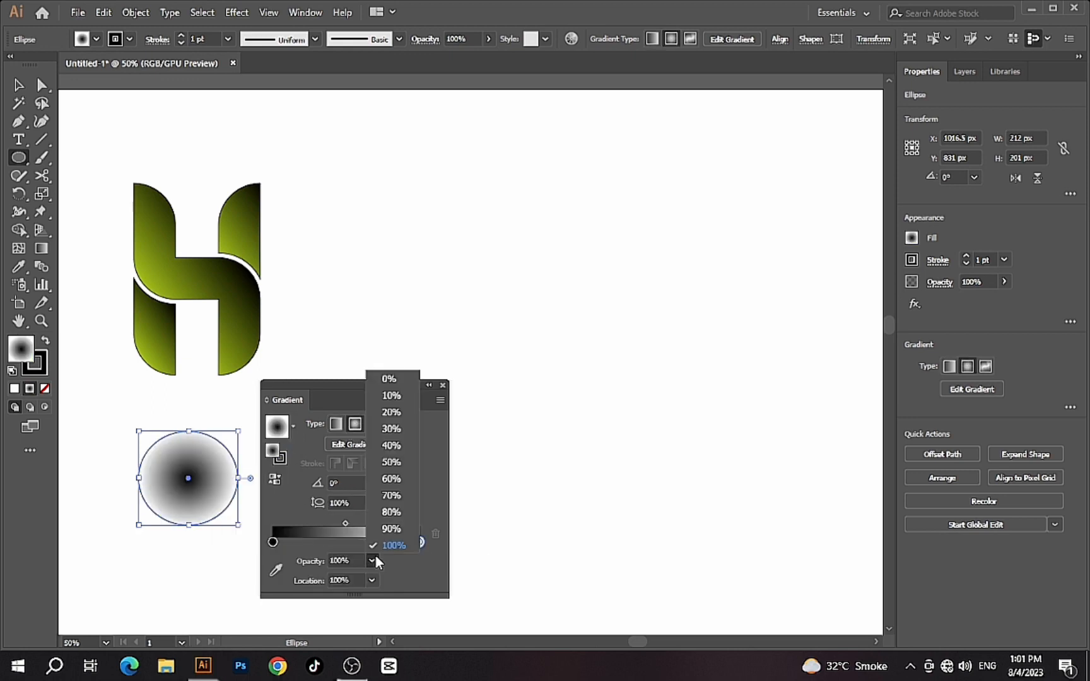
{"action": "left_click", "coordinate": [391, 395]}
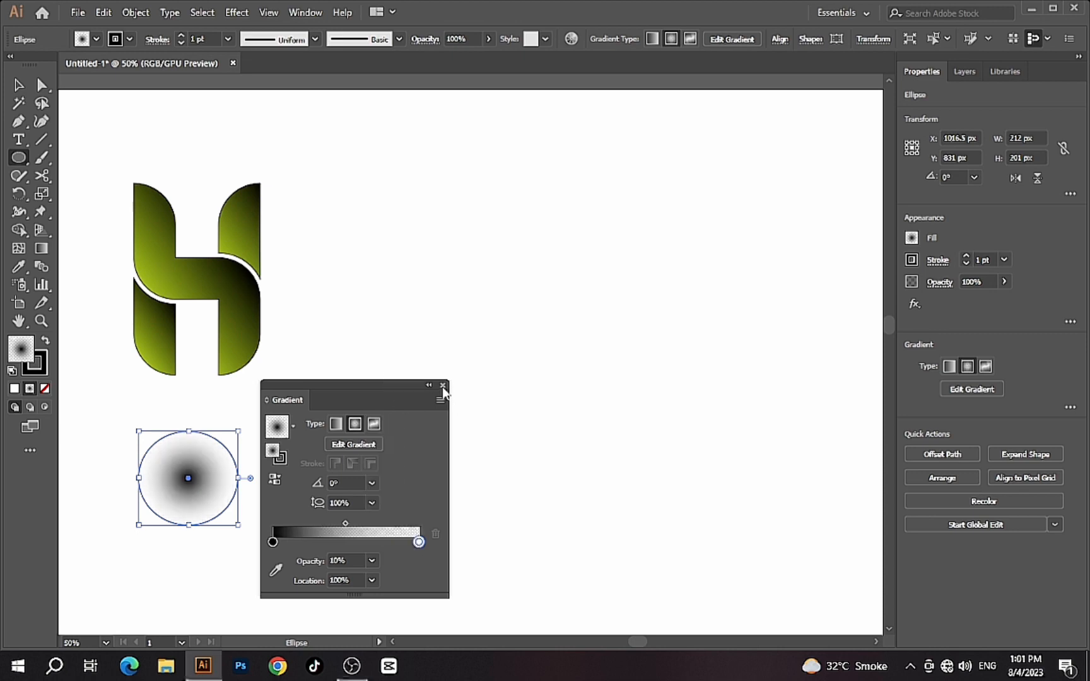
{"action": "left_click", "coordinate": [442, 385]}
{"action": "left_click", "coordinate": [424, 382]}
{"action": "key", "text": "Escape"}
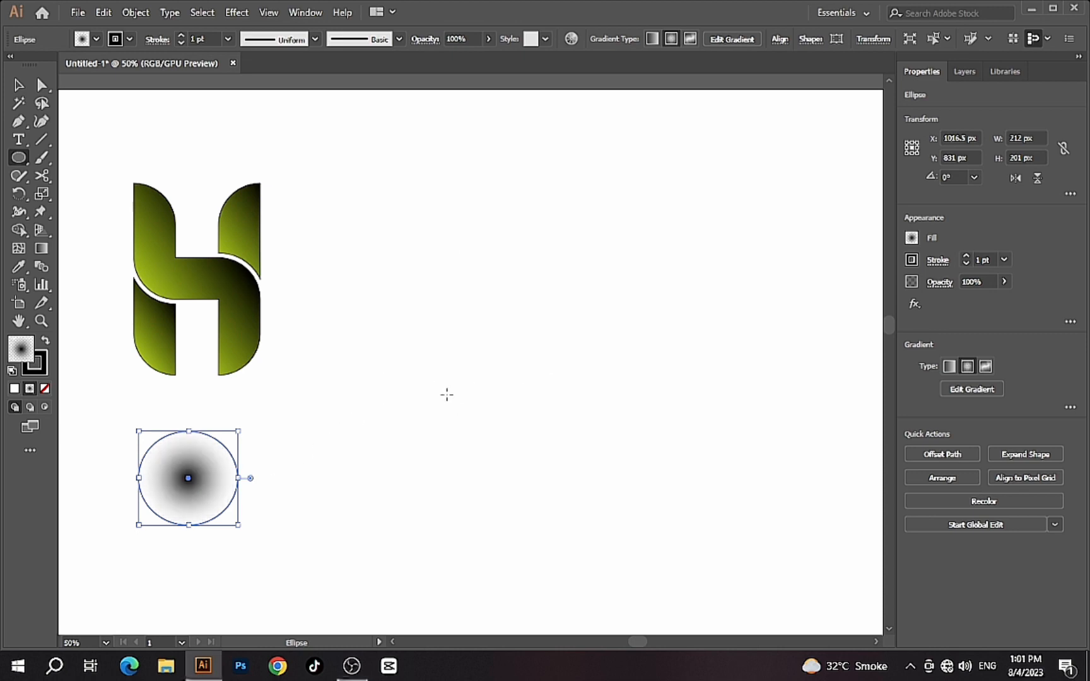
Step: Flatten the ellipse to about 225 px wide and 18 px high and place it beneath the H's left leg
{"action": "left_click_drag", "start_coordinate": [240, 480], "coordinate": [365, 477]}
{"action": "left_click_drag", "start_coordinate": [253, 525], "coordinate": [256, 437]}
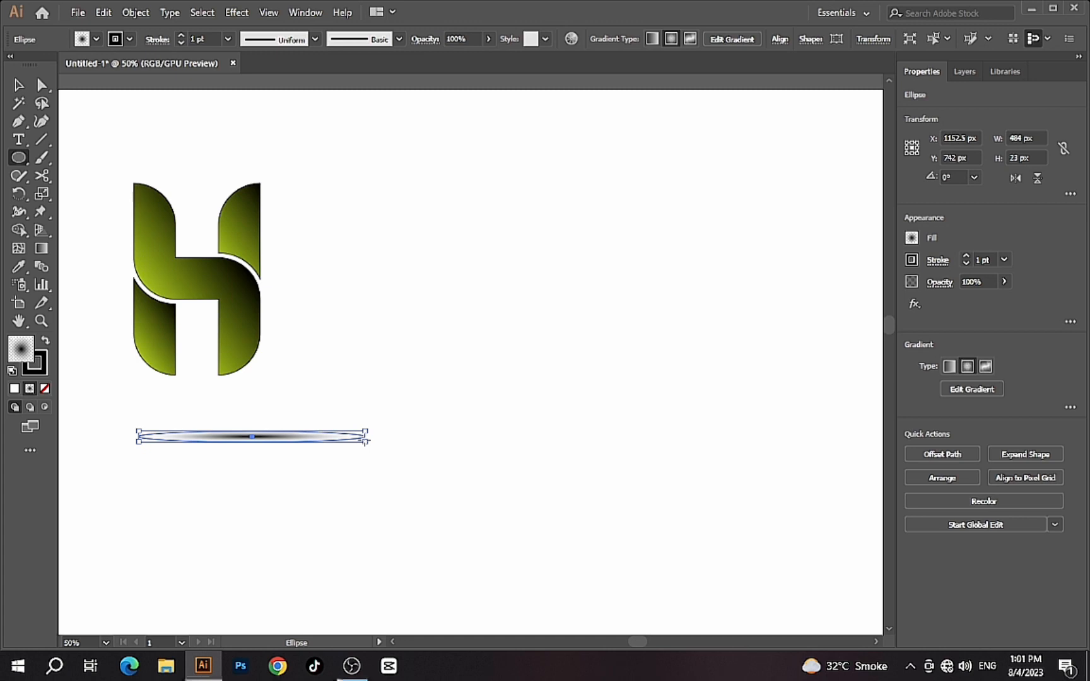
{"action": "left_click_drag", "start_coordinate": [365, 439], "coordinate": [161, 380]}
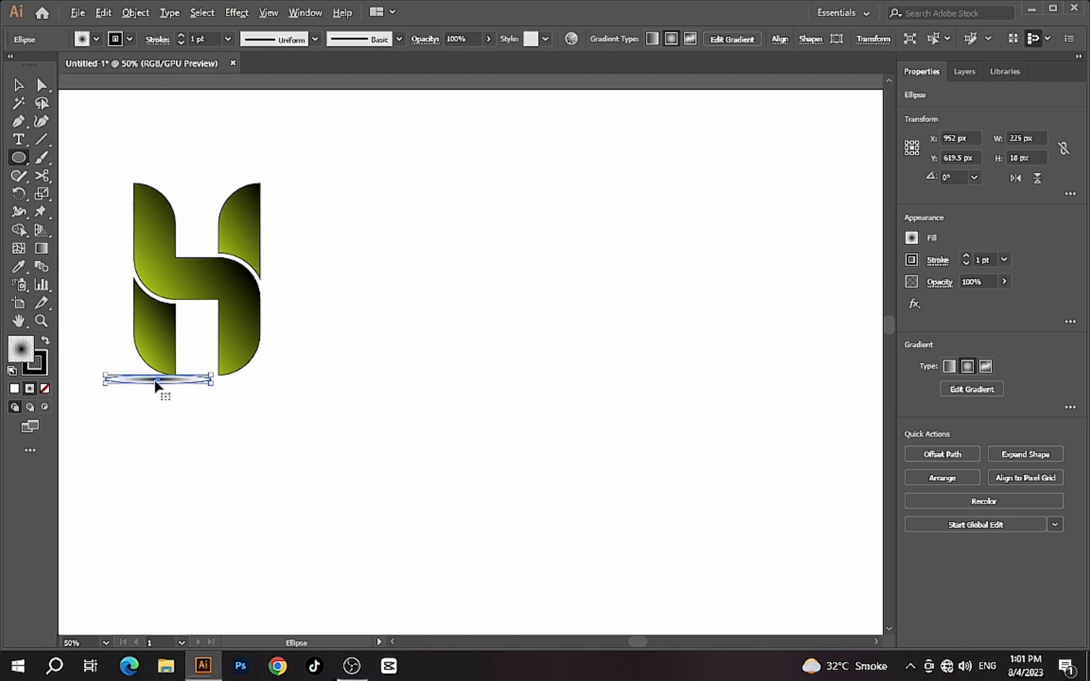
Step: Duplicate the flattened ellipse beneath the H's right leg at about X 1124 px, Y 614.5 px, and deselect it
{"action": "left_click_drag", "start_coordinate": [163, 379], "coordinate": [240, 381]}
{"action": "left_click", "coordinate": [231, 405]}
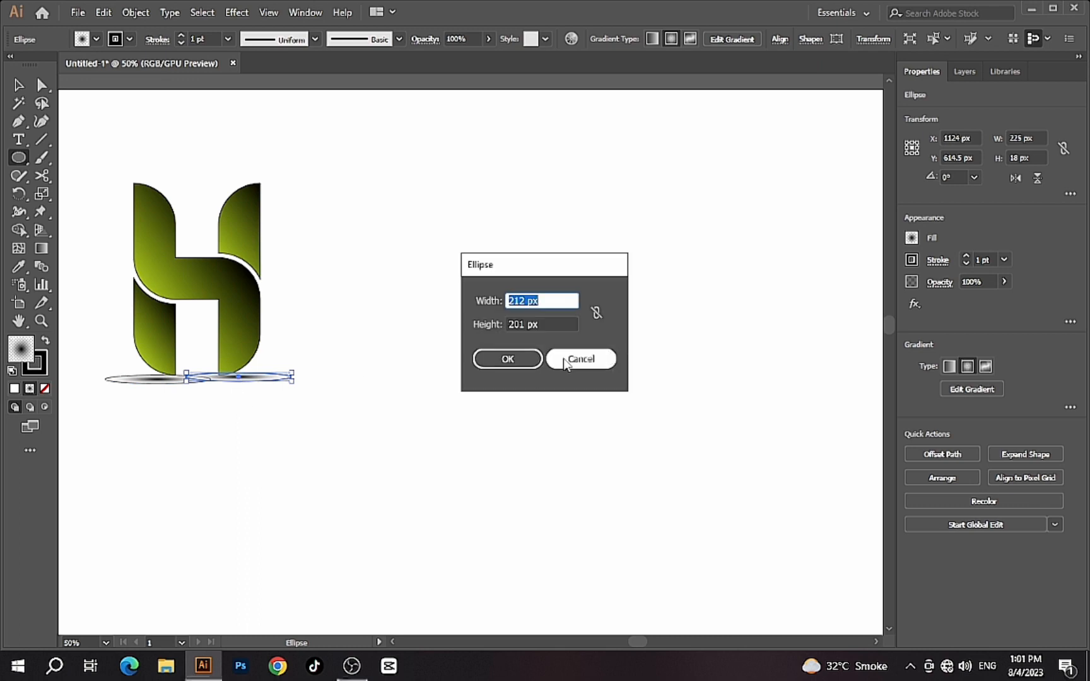
{"action": "left_click", "coordinate": [580, 359]}
{"action": "left_click", "coordinate": [18, 84]}
{"action": "left_click", "coordinate": [290, 156]}
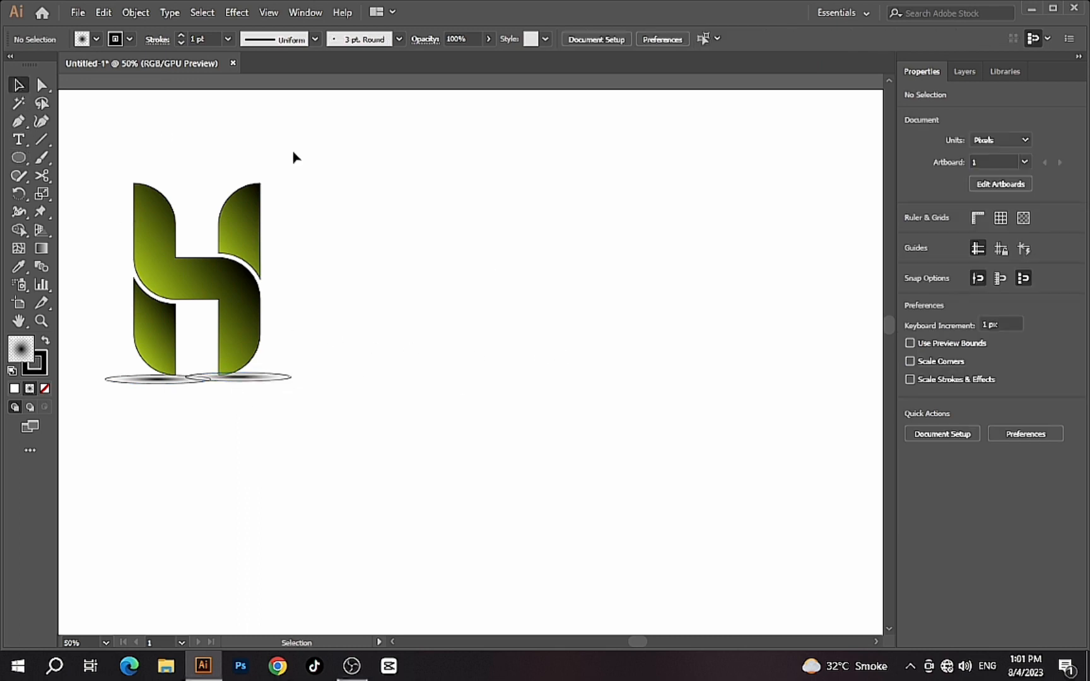
Step: Remove the stroke from the H logo and both shadow ellipses by setting its weight to 0 pt
{"action": "left_click_drag", "start_coordinate": [292, 143], "coordinate": [119, 406]}
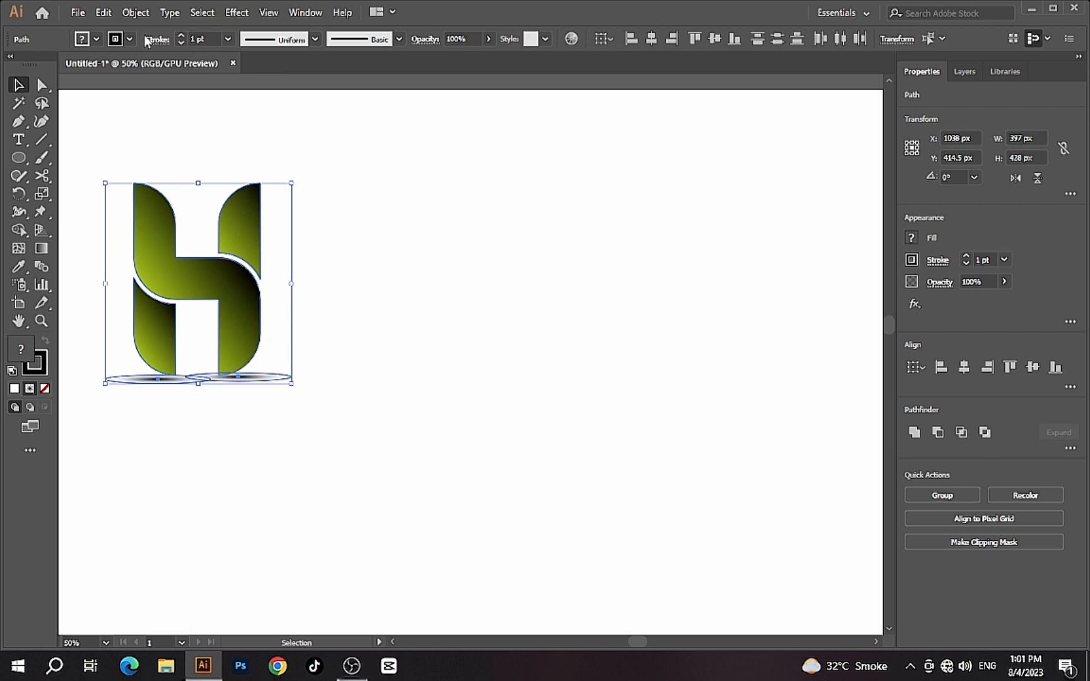
{"action": "left_click", "coordinate": [179, 39]}
{"action": "left_click", "coordinate": [179, 39]}
{"action": "left_click", "coordinate": [180, 41]}
{"action": "left_click", "coordinate": [179, 41]}
{"action": "left_click", "coordinate": [179, 41]}
{"action": "left_click", "coordinate": [180, 41]}
{"action": "left_click", "coordinate": [179, 40]}
{"action": "left_click", "coordinate": [190, 489]}
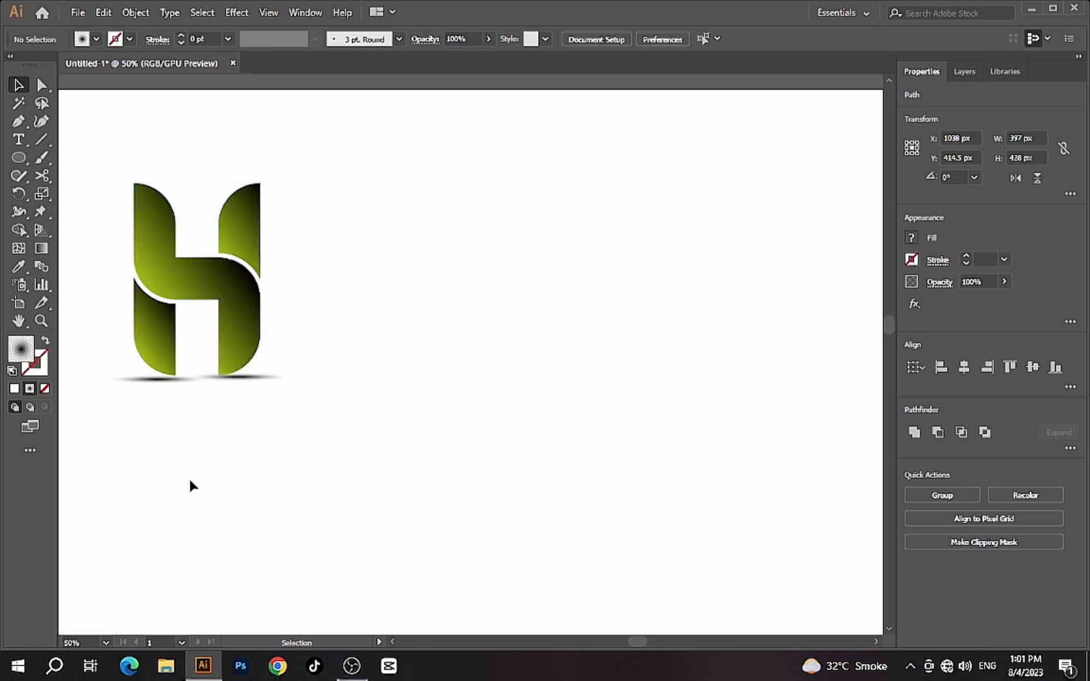
Step: Shrink the left leg's shadow ellipse to about 171.5 px wide and 12.5 px high
{"action": "left_click", "coordinate": [178, 378]}
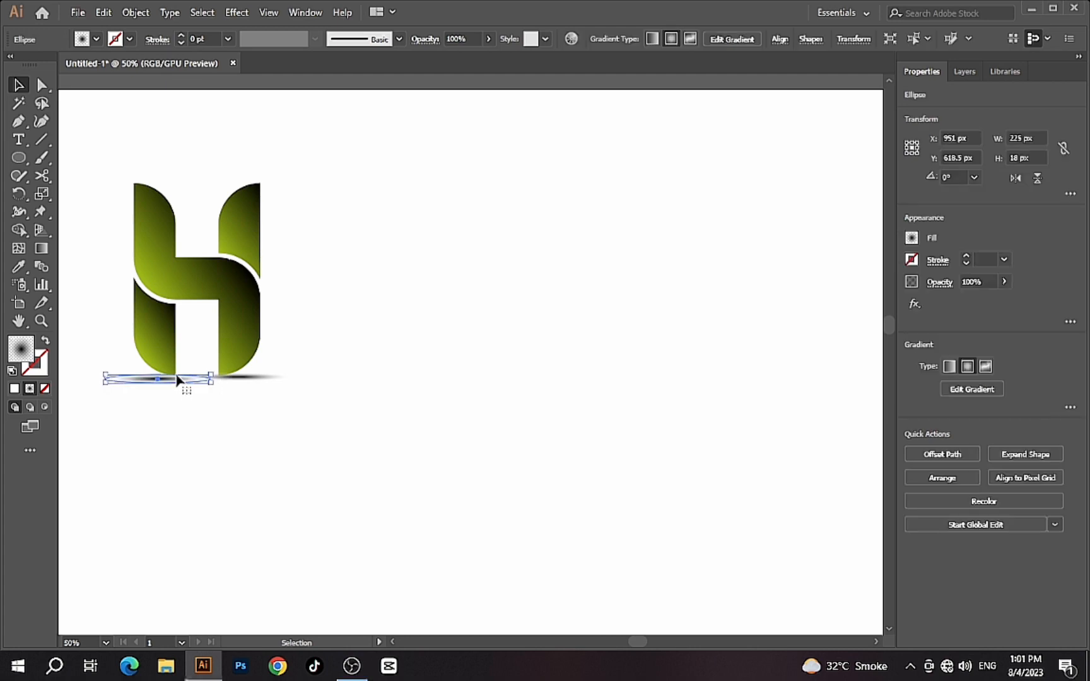
{"action": "left_click", "coordinate": [188, 387]}
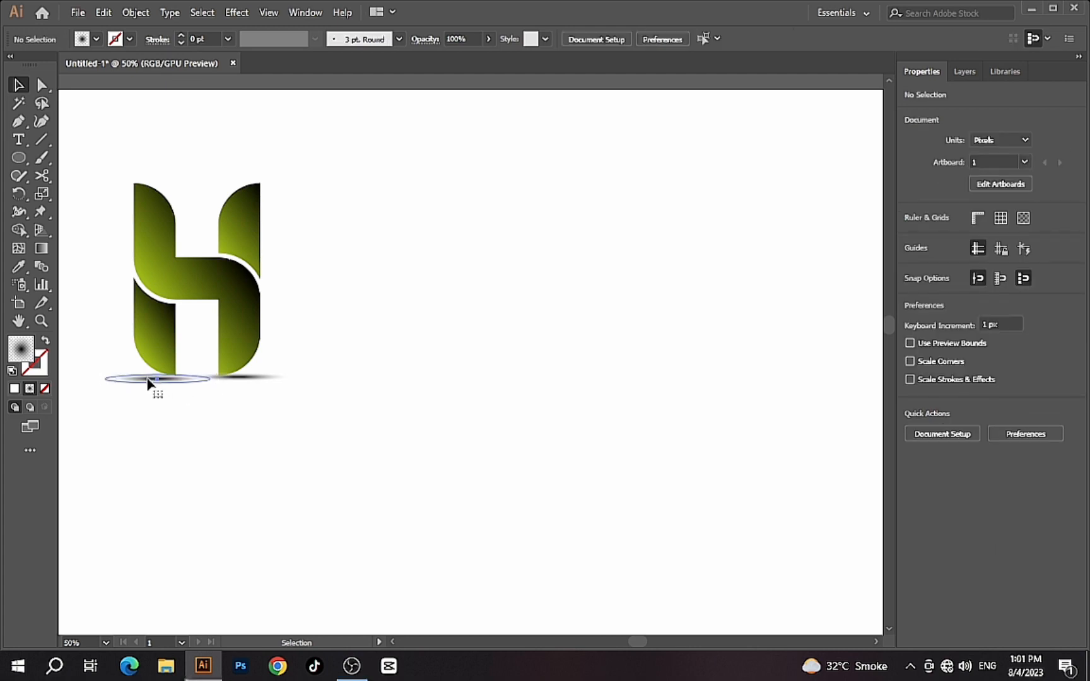
{"action": "left_click", "coordinate": [143, 380]}
{"action": "left_click_drag", "start_coordinate": [105, 380], "coordinate": [129, 380]}
{"action": "left_click", "coordinate": [189, 391]}
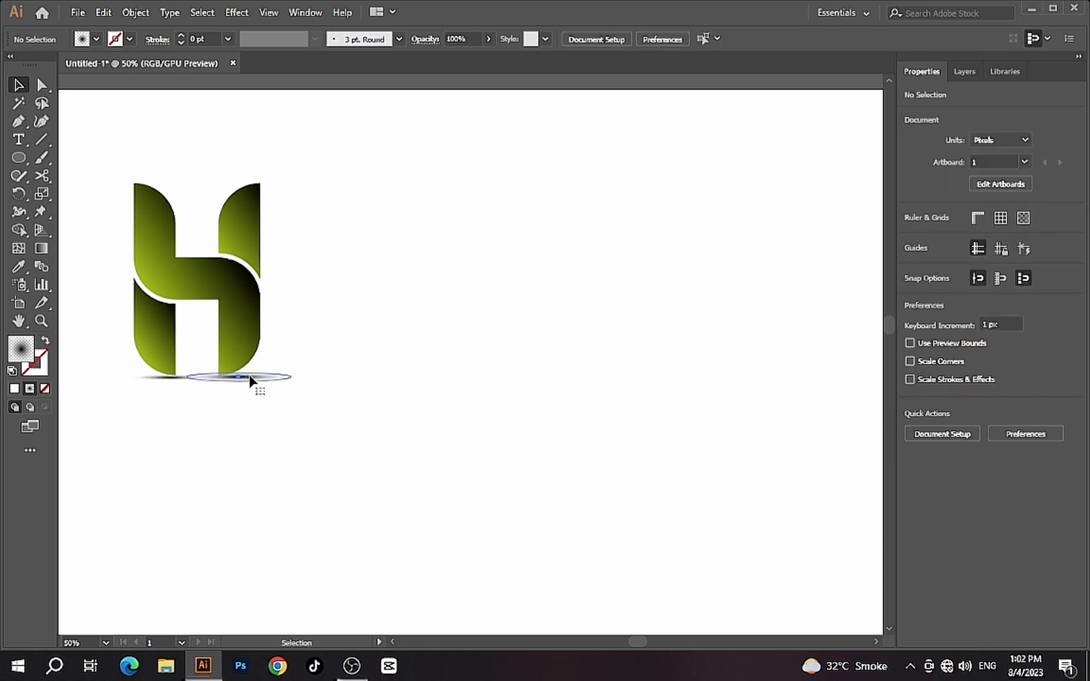
Step: Narrow the right leg's shadow ellipse from both ends to fit beneath the leg
{"action": "left_click", "coordinate": [244, 378]}
{"action": "left_click_drag", "start_coordinate": [184, 379], "coordinate": [201, 376]}
{"action": "left_click_drag", "start_coordinate": [293, 377], "coordinate": [274, 376]}
{"action": "left_click", "coordinate": [254, 389]}
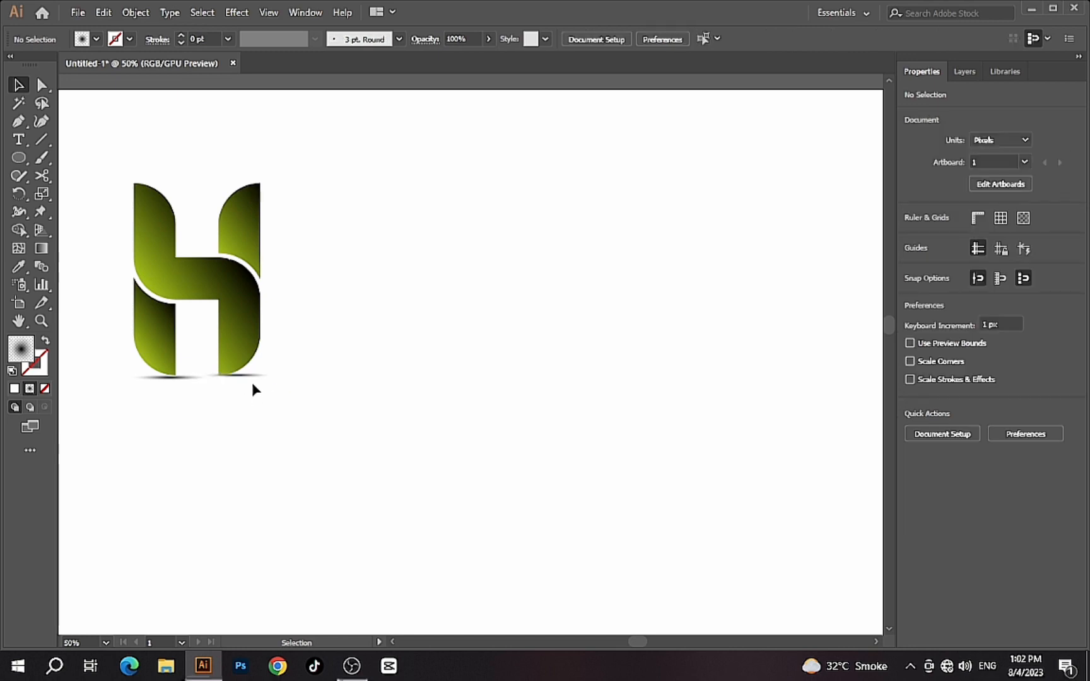
Step: Shift the right leg's shadow ellipse slightly to the left and deselect it
{"action": "left_click", "coordinate": [248, 377]}
{"action": "left_click_drag", "start_coordinate": [240, 381], "coordinate": [232, 379]}
{"action": "left_click", "coordinate": [225, 408]}
Step: Fine-tune the position of the left leg's shadow ellipse just below the H and deselect it
{"action": "left_click", "coordinate": [190, 380]}
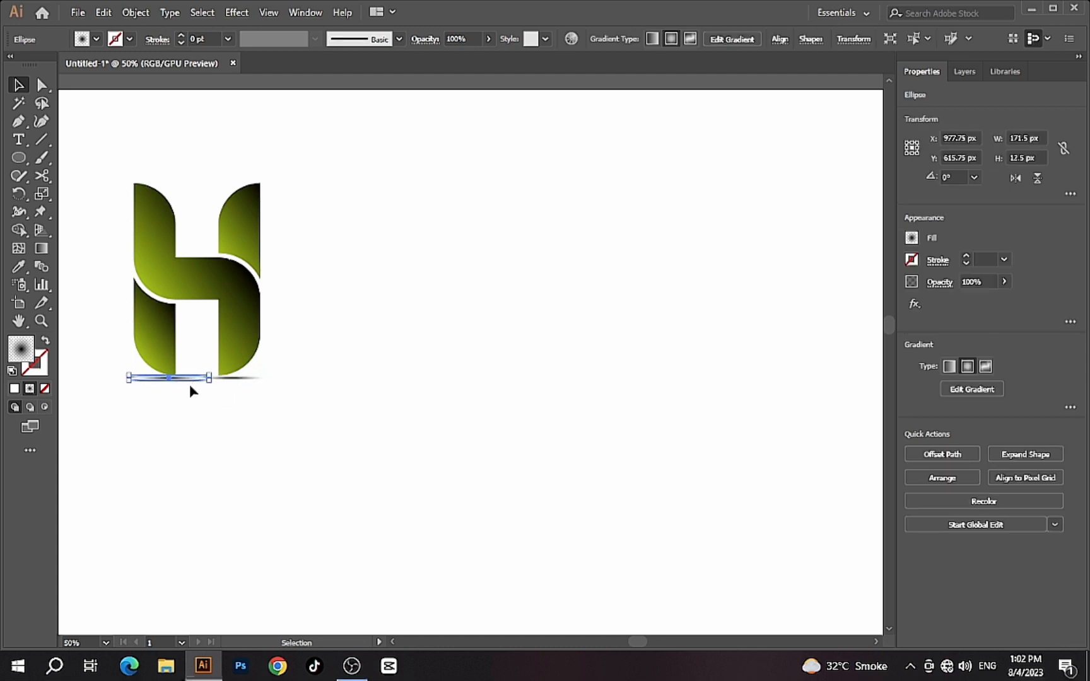
{"action": "left_click", "coordinate": [189, 391]}
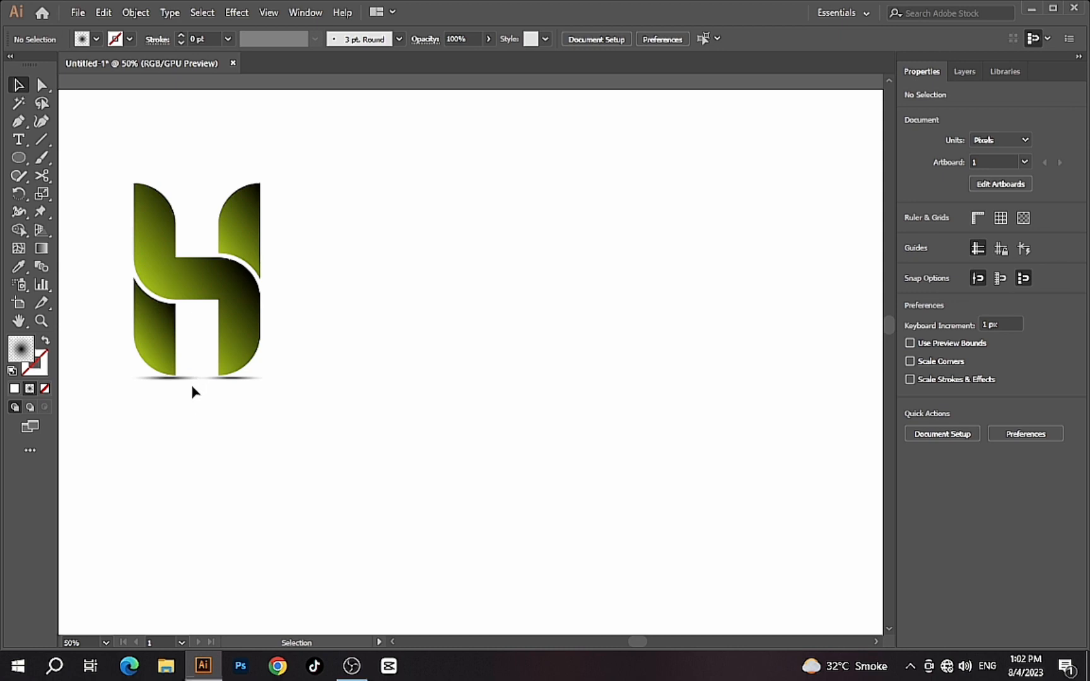
{"action": "left_click", "coordinate": [188, 380]}
{"action": "left_click", "coordinate": [225, 381]}
{"action": "left_click_drag", "start_coordinate": [196, 384], "coordinate": [194, 379]}
{"action": "left_click", "coordinate": [212, 402]}
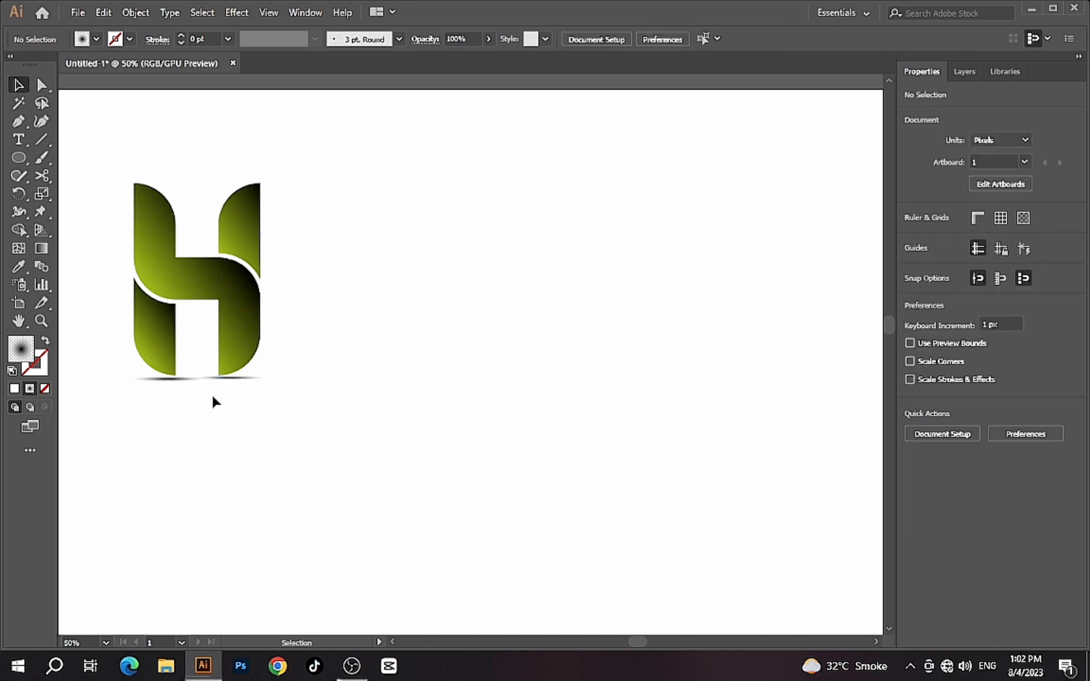